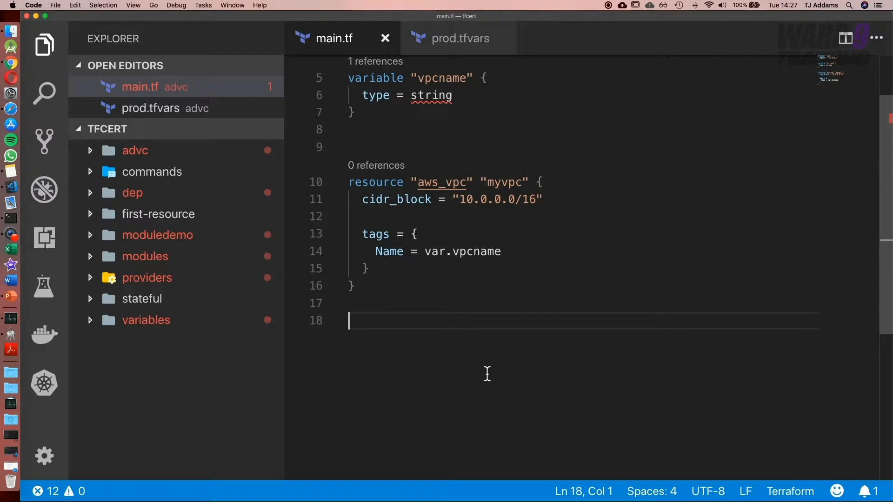
Create a new folder named 'dynamic' at the project root
{"action": "right_click", "coordinate": [143, 366]}
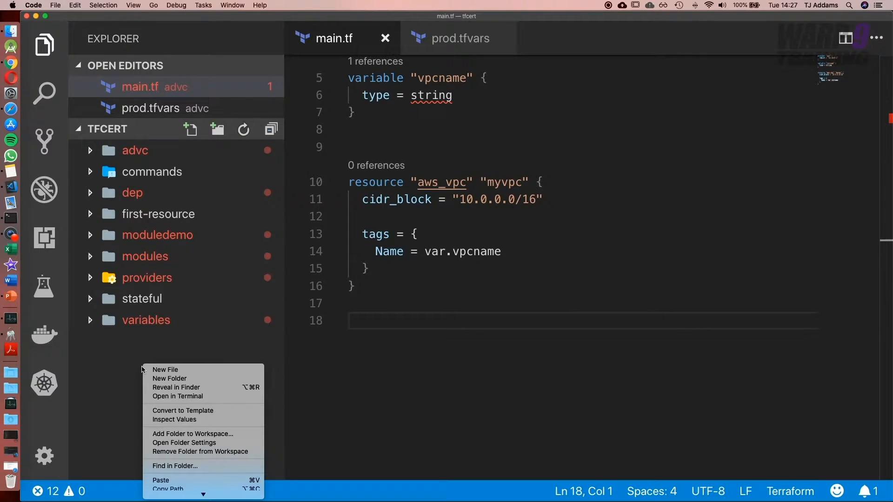
{"action": "left_click", "coordinate": [151, 379]}
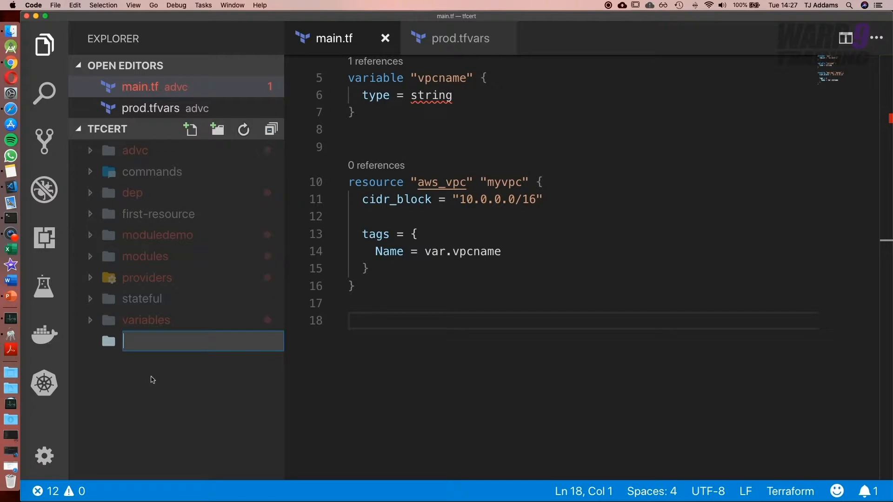
{"action": "type", "text": "dynamic"}
{"action": "key", "text": "Return"}
Copy the db.tf file from the modules/db folder
{"action": "left_click", "coordinate": [92, 279]}
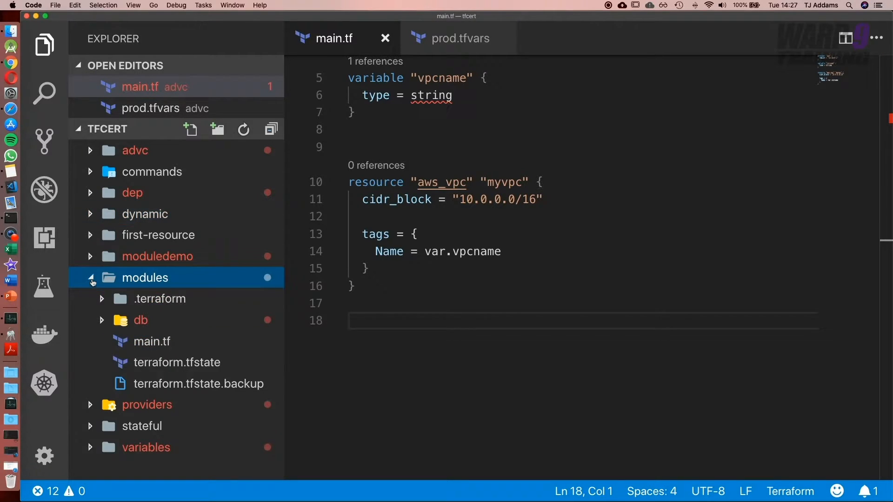
{"action": "left_click", "coordinate": [141, 320]}
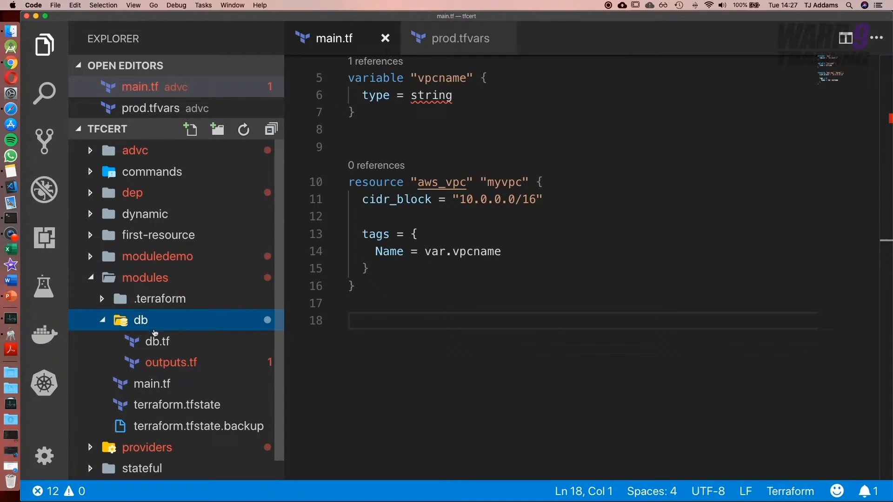
{"action": "left_click", "coordinate": [155, 341]}
{"action": "key", "text": "super+a"}
{"action": "right_click", "coordinate": [157, 352]}
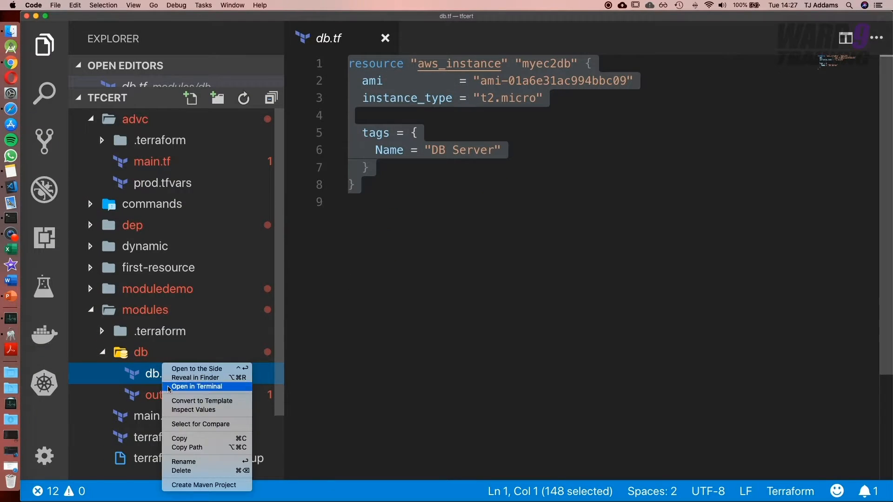
{"action": "left_click", "coordinate": [179, 438]}
{"action": "left_click", "coordinate": [104, 364]}
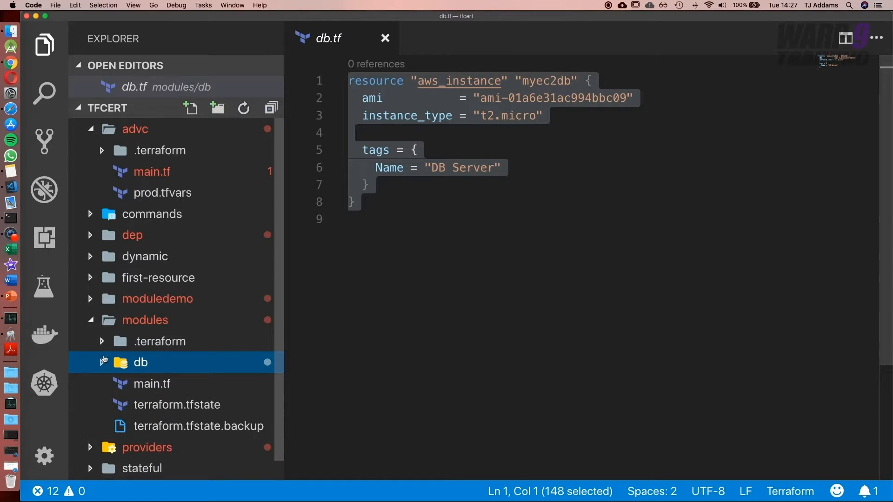
{"action": "left_click", "coordinate": [121, 319]}
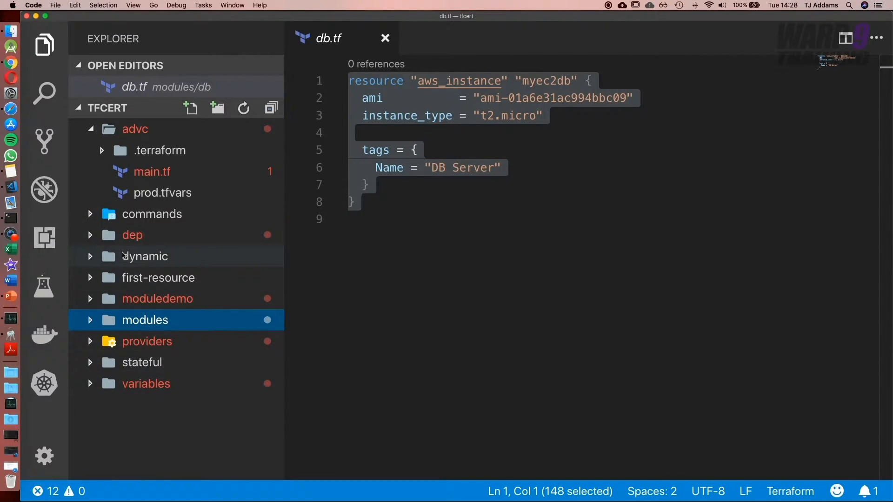
Paste the copy into dynamic, rename it main.tf and change the server tag from DB to Web
{"action": "left_click", "coordinate": [92, 257]}
{"action": "key", "text": "super+v"}
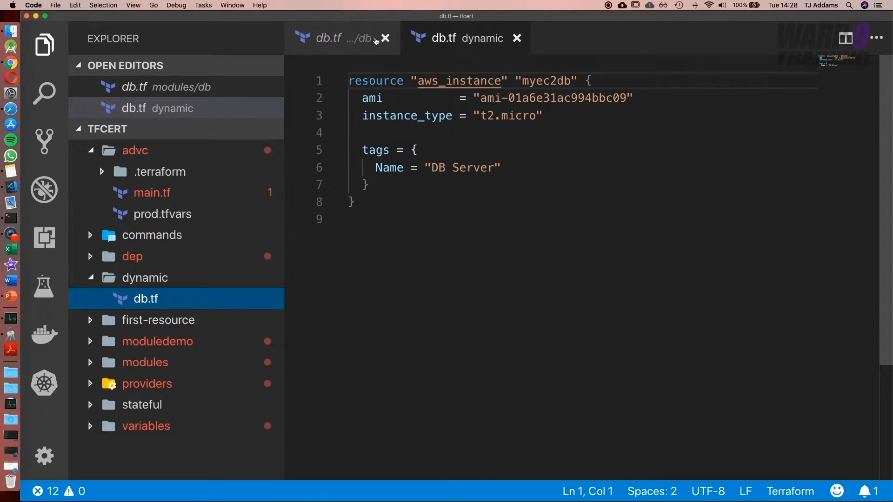
{"action": "left_click", "coordinate": [385, 38]}
{"action": "right_click", "coordinate": [130, 279]}
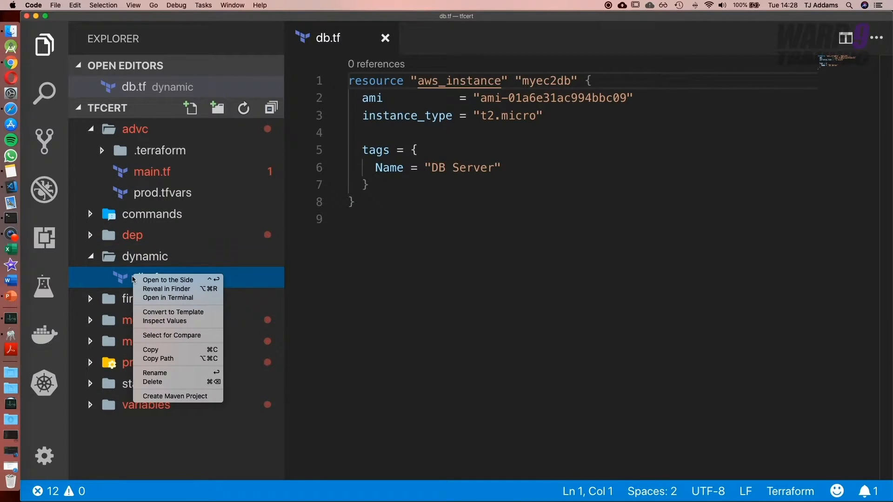
{"action": "left_click", "coordinate": [155, 373]}
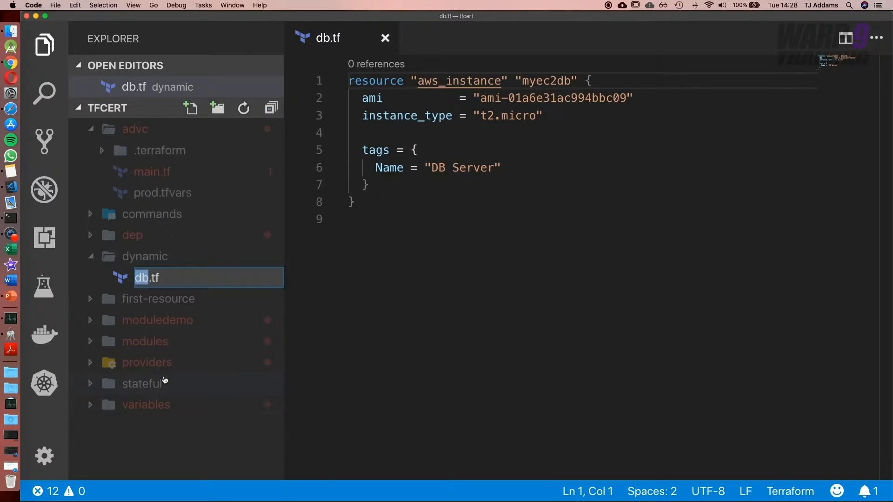
{"action": "type", "text": "main"}
{"action": "key", "text": "Return"}
{"action": "double_click", "coordinate": [438, 168]}
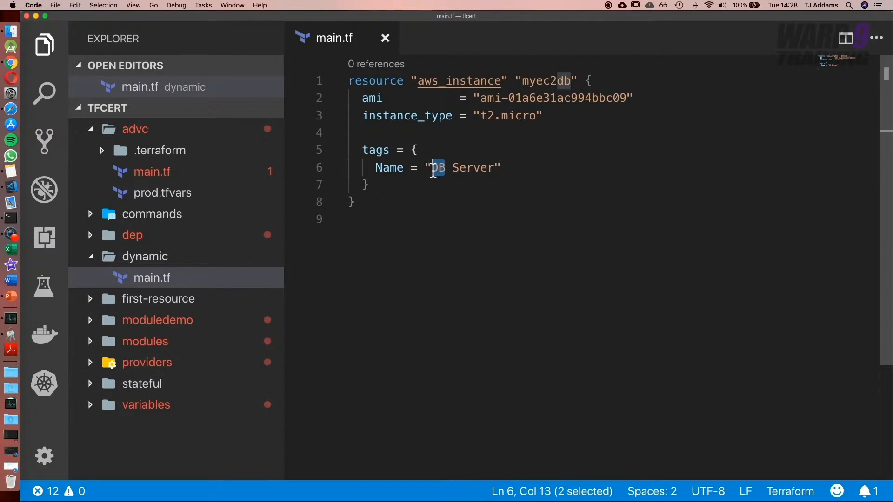
{"action": "type", "text": "Web"}
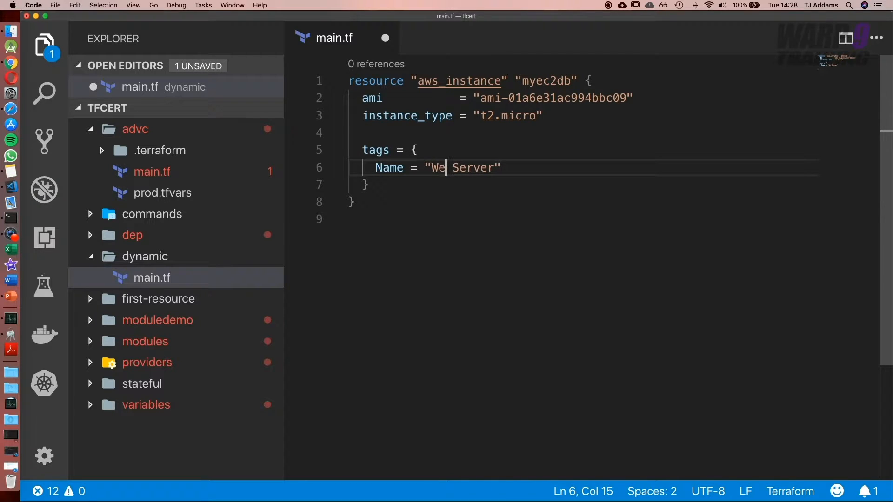
Add provider "aws" with region = "eu-west-2" at the top of main.tf and save
{"action": "left_click", "coordinate": [349, 80]}
{"action": "key", "text": "Return"}
{"action": "key", "text": "Return"}
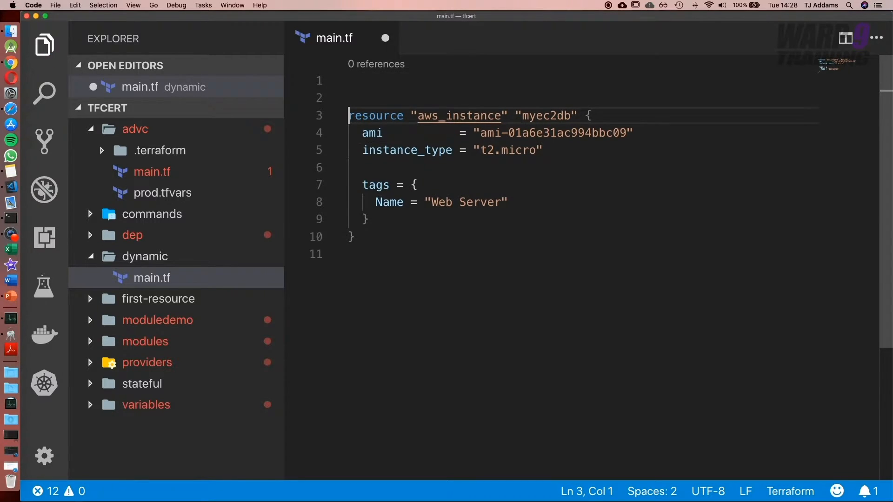
{"action": "key", "text": "Up"}
{"action": "key", "text": "Up"}
{"action": "type", "text": "prov"}
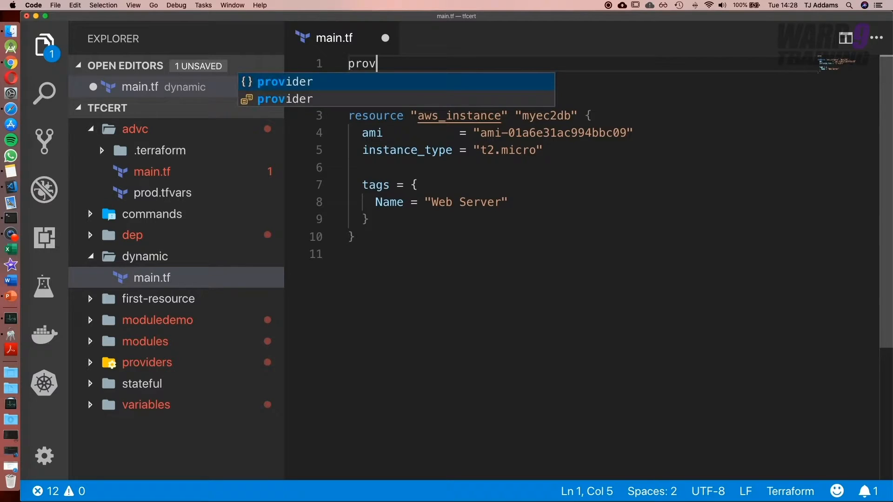
{"action": "key", "text": "Tab"}
{"action": "type", "text": "aws"}
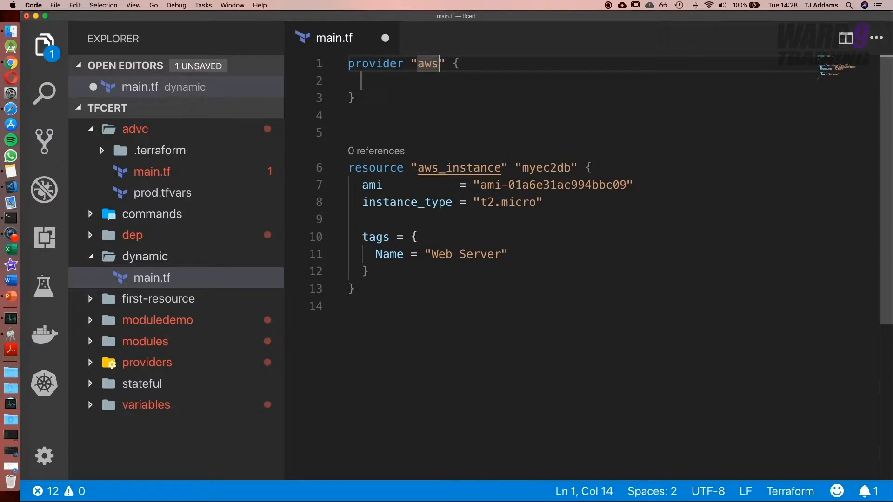
{"action": "key", "text": "Tab"}
{"action": "type", "text": "reg"}
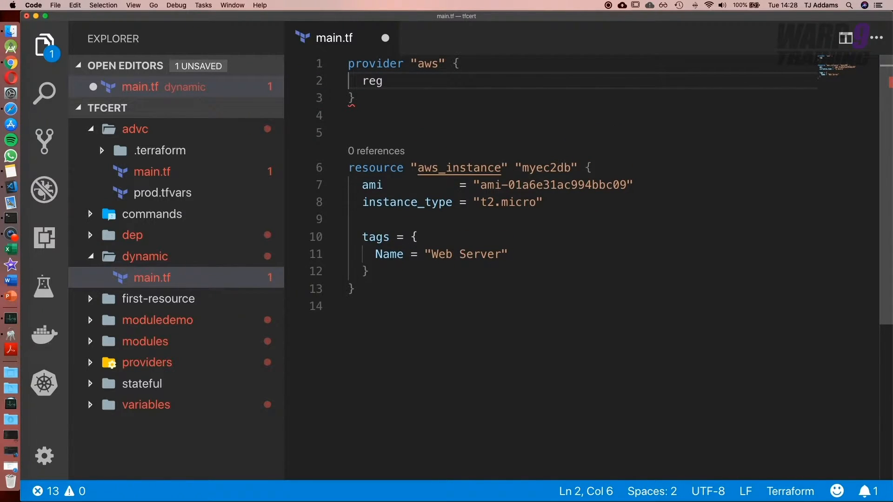
{"action": "type", "text": "ion = "}
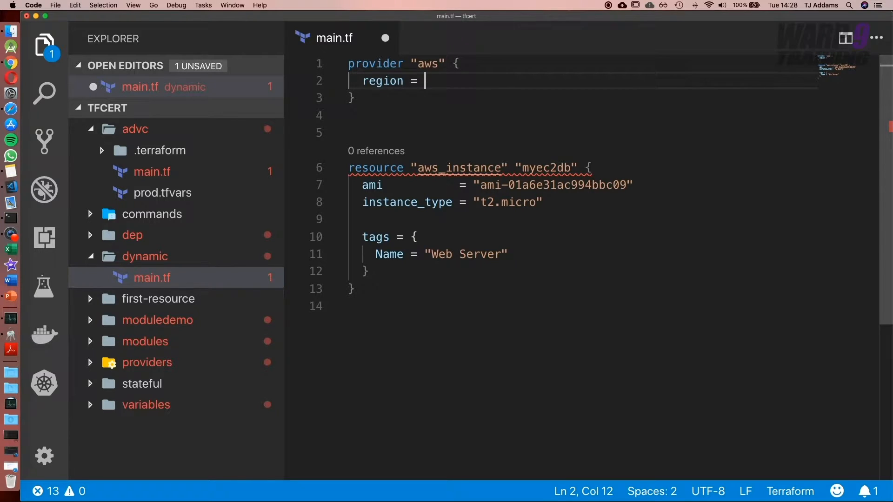
{"action": "type", "text": "\"eu-we"}
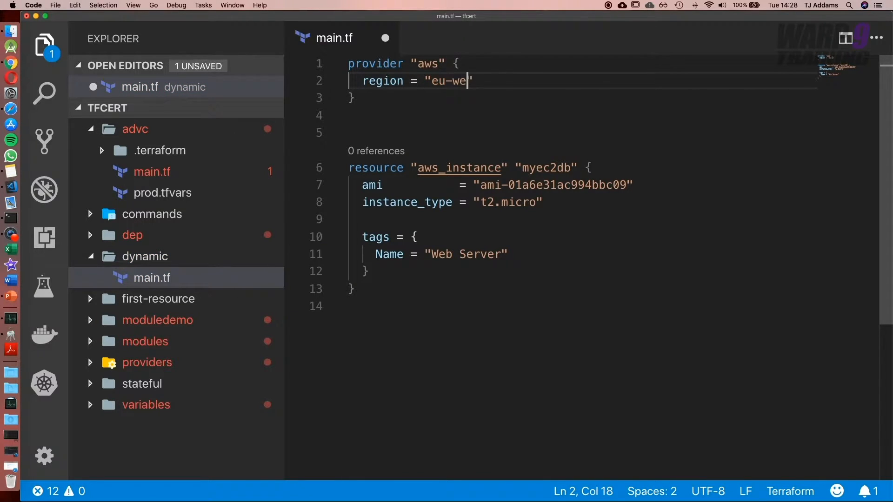
{"action": "type", "text": "st-2"}
{"action": "key", "text": "super+s"}
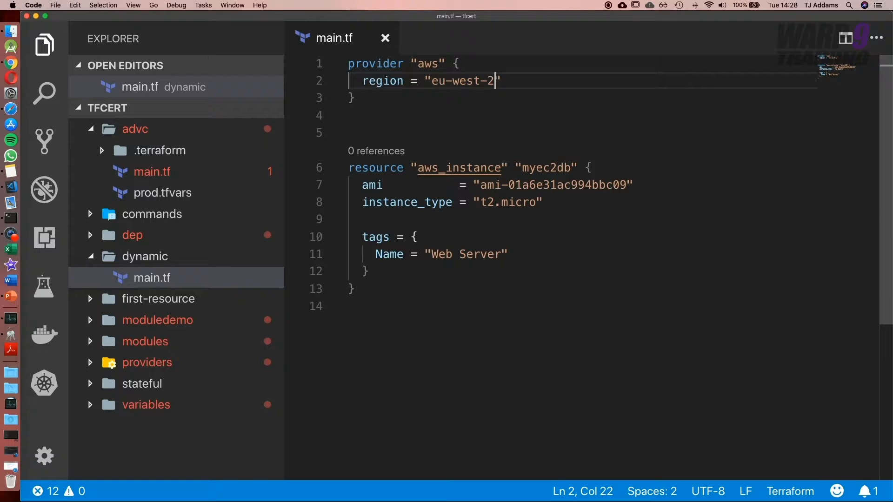
{"action": "left_click", "coordinate": [547, 384]}
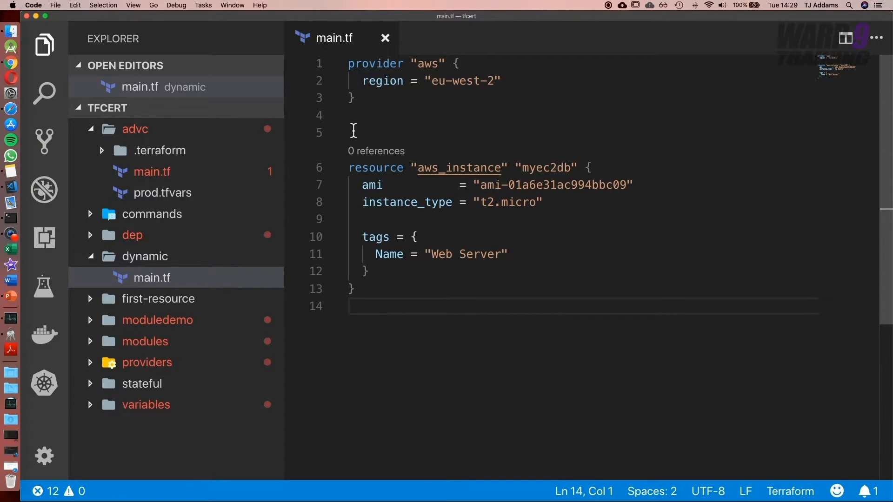
Declare variable "ingress_rules" with type = list(number) and default = [] below the provider
{"action": "left_click", "coordinate": [352, 132]}
{"action": "key", "text": "Return"}
{"action": "key", "text": "Return"}
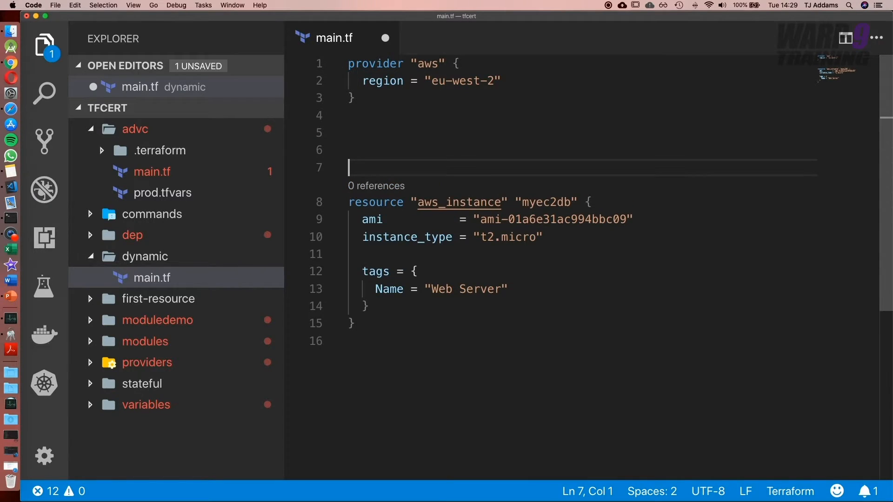
{"action": "key", "text": "Up"}
{"action": "key", "text": "Up"}
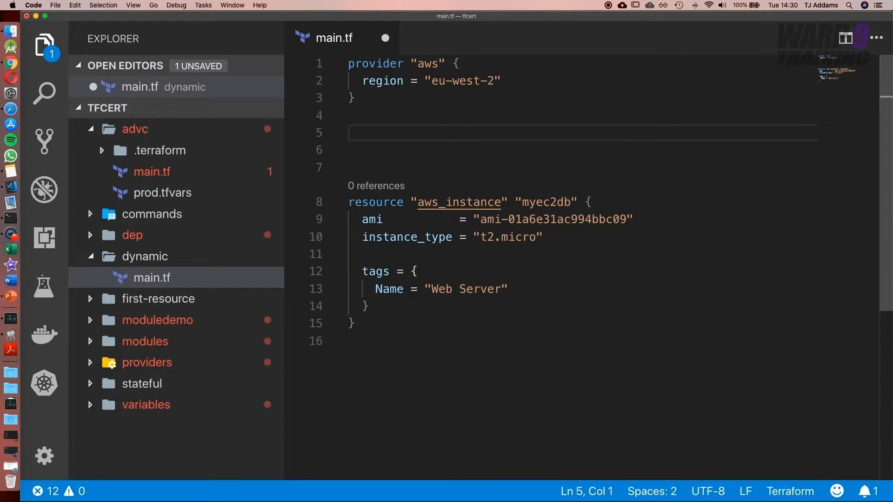
{"action": "type", "text": "v"}
{"action": "key", "text": "Return"}
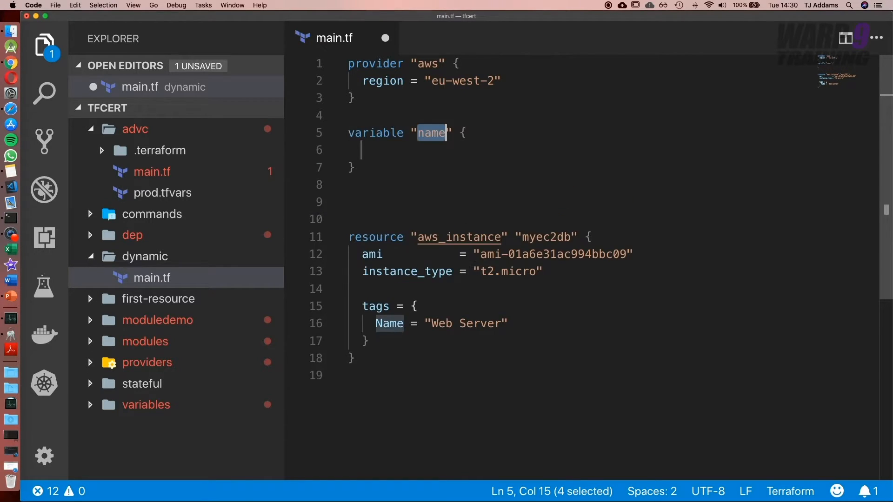
{"action": "type", "text": "ingress"}
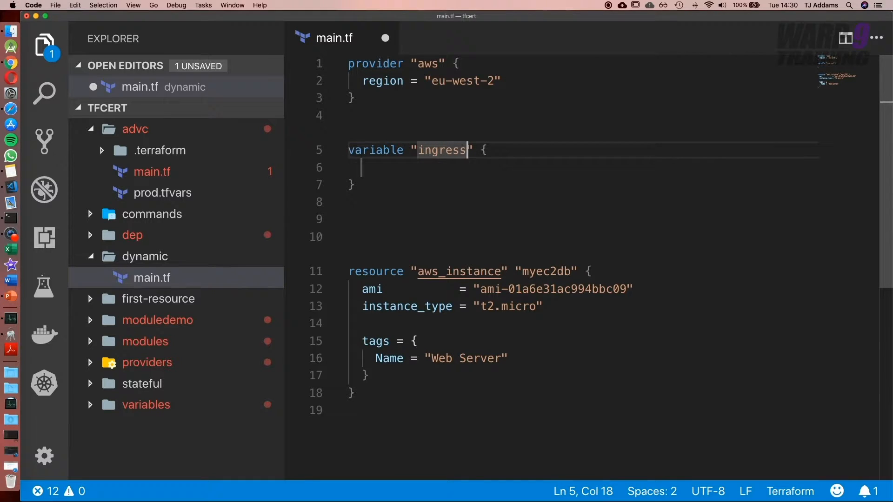
{"action": "type", "text": "_rules"}
{"action": "key", "text": "Tab"}
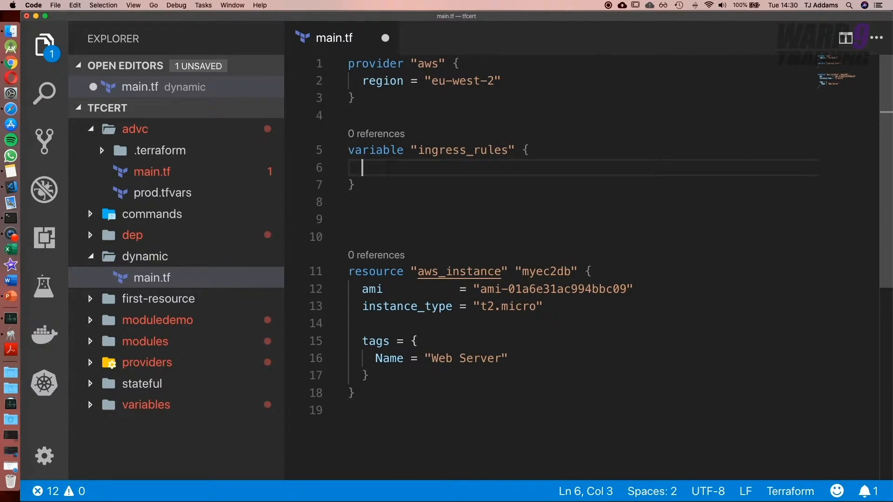
{"action": "type", "text": "type = "}
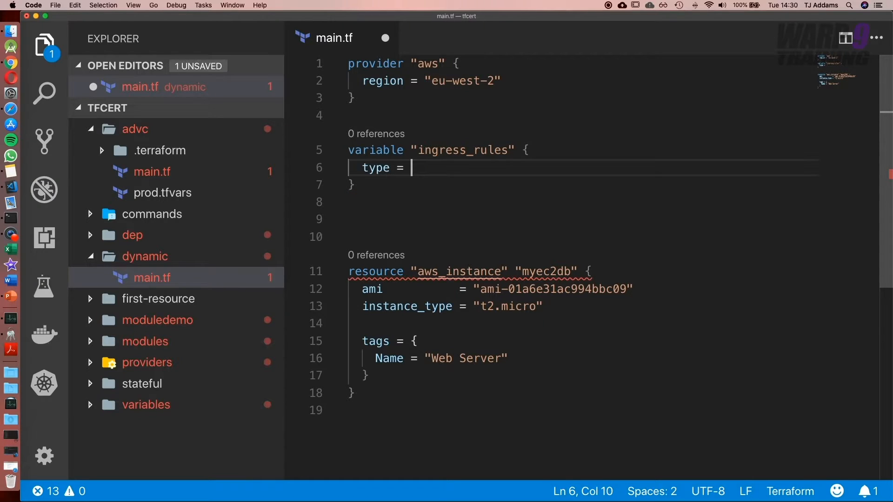
{"action": "type", "text": "list("}
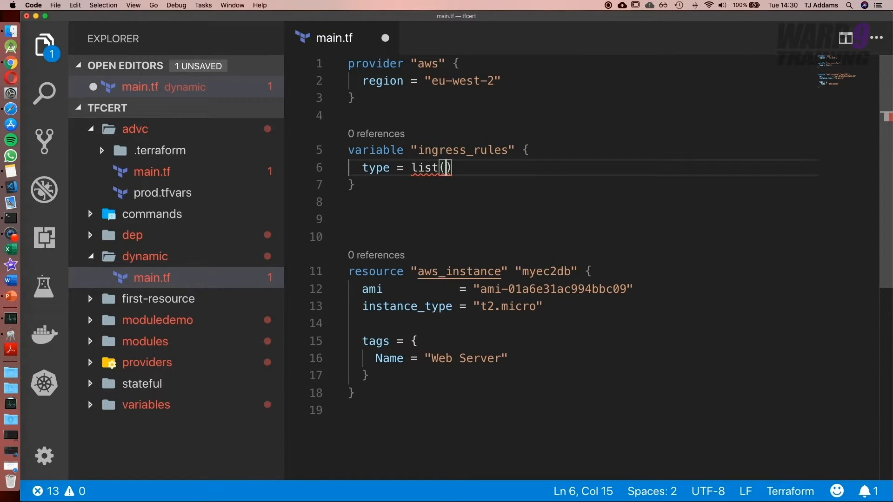
{"action": "type", "text": "number"}
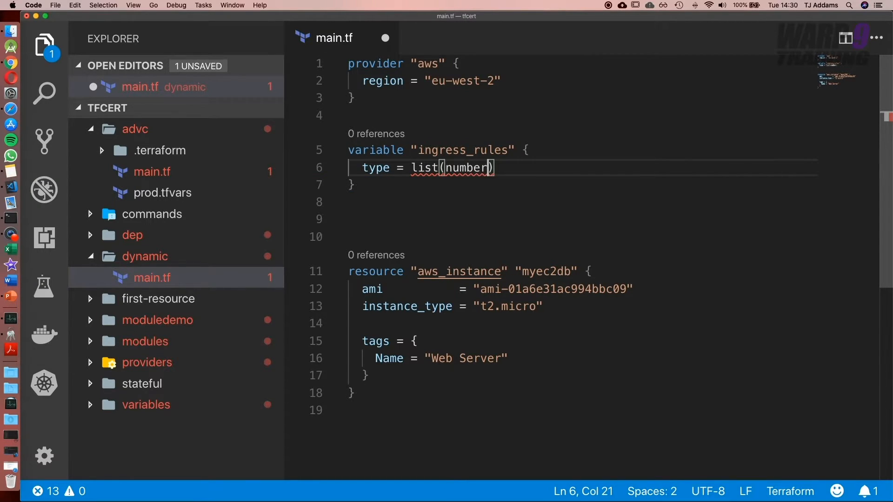
{"action": "key", "text": "Right"}
{"action": "key", "text": "Return"}
{"action": "type", "text": "default"}
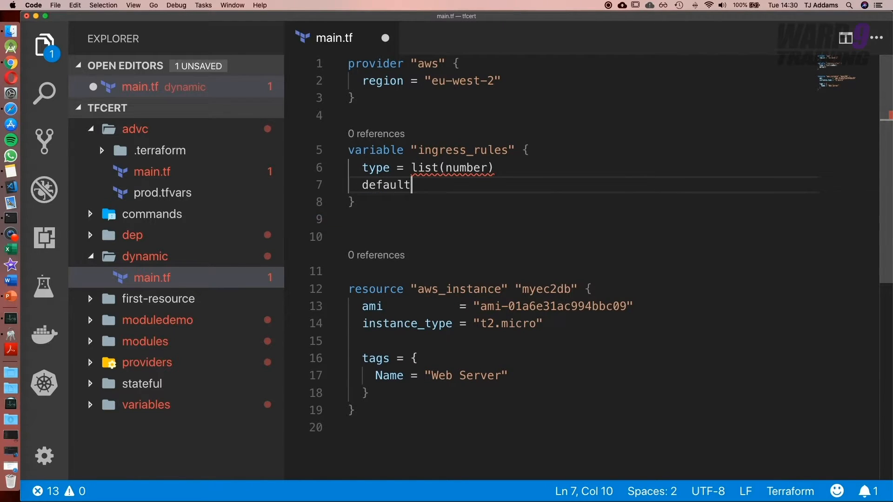
{"action": "type", "text": " = []"}
{"action": "left_click_drag", "start_coordinate": [357, 202], "coordinate": [348, 150]}
{"action": "key", "text": "super+c"}
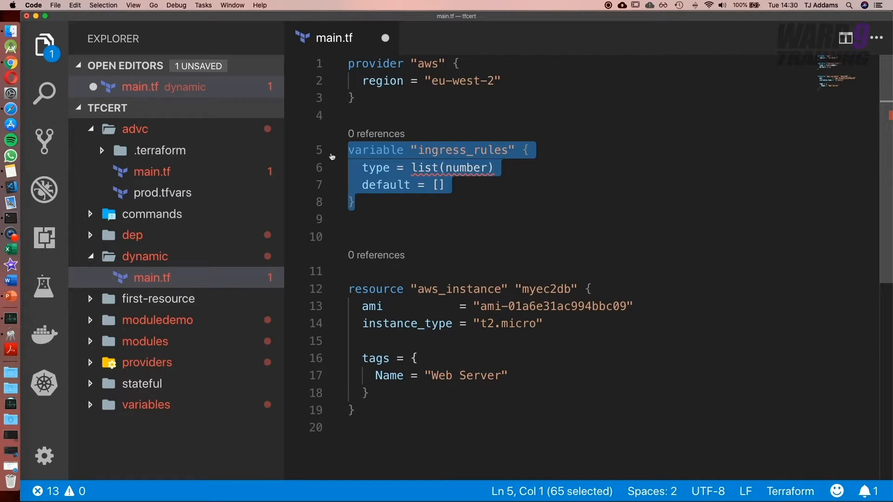
Paste a copy of the variable as egress_rules, save, and fill ingress_rules default with 25,80,443,8080,8443
{"action": "left_click", "coordinate": [362, 204]}
{"action": "key", "text": "Return"}
{"action": "key", "text": "Return"}
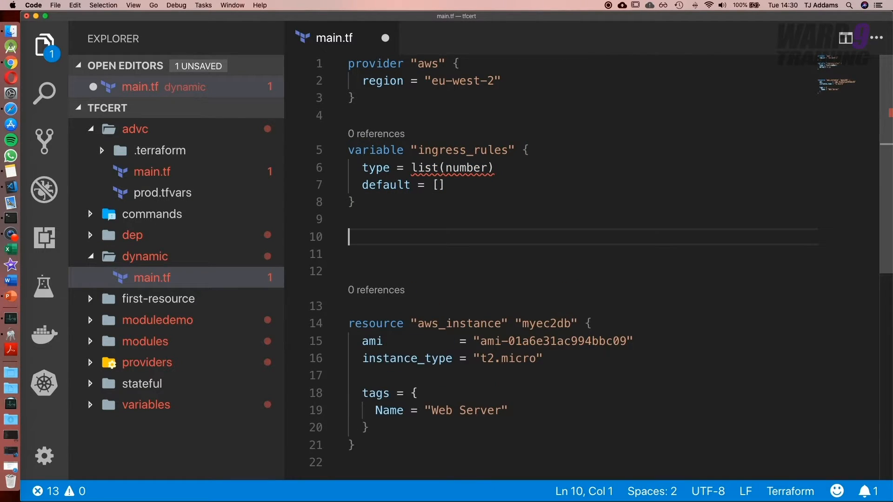
{"action": "key", "text": "super+v"}
{"action": "double_click", "coordinate": [443, 237]}
{"action": "type", "text": "eg"}
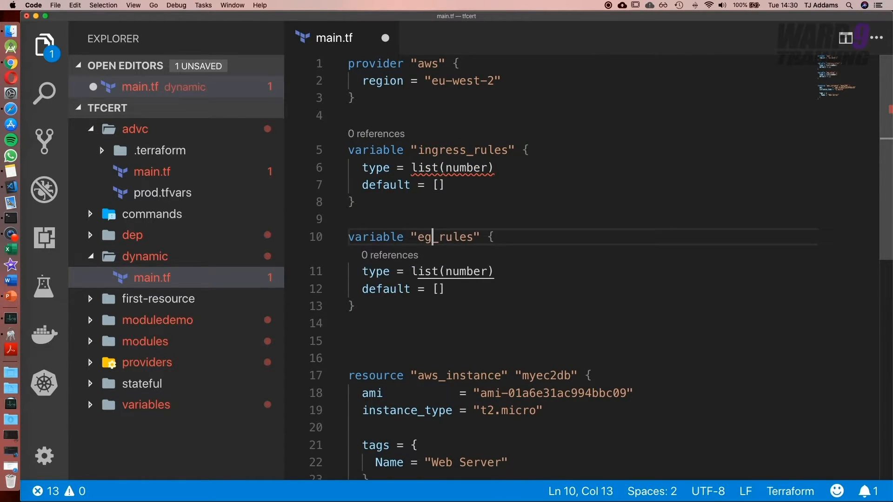
{"action": "type", "text": "ress"}
{"action": "key", "text": "super+s"}
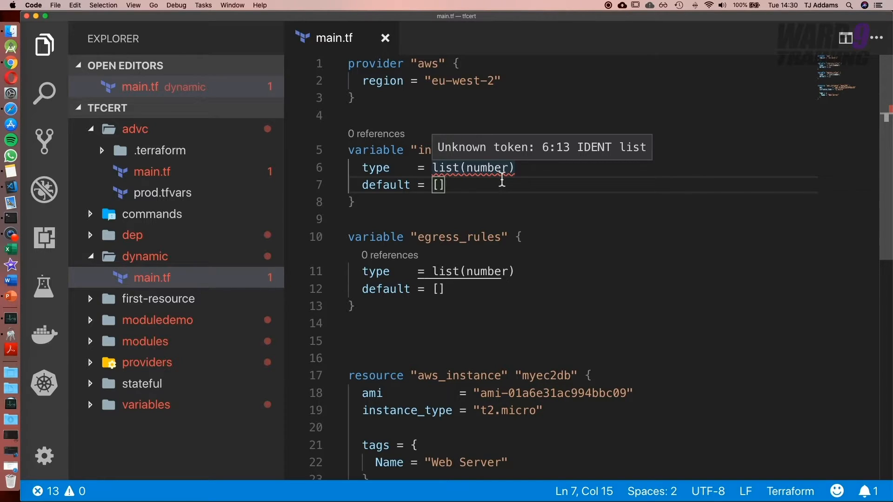
{"action": "left_click", "coordinate": [438, 185]}
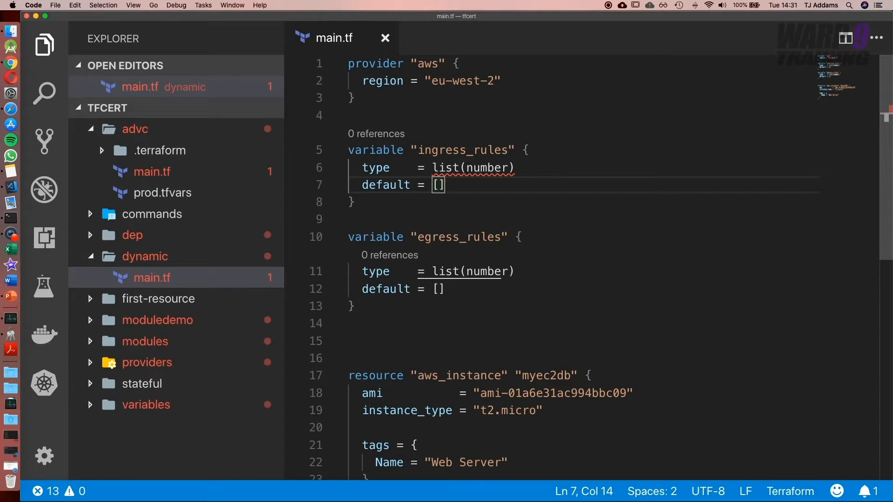
{"action": "type", "text": "25,80,"}
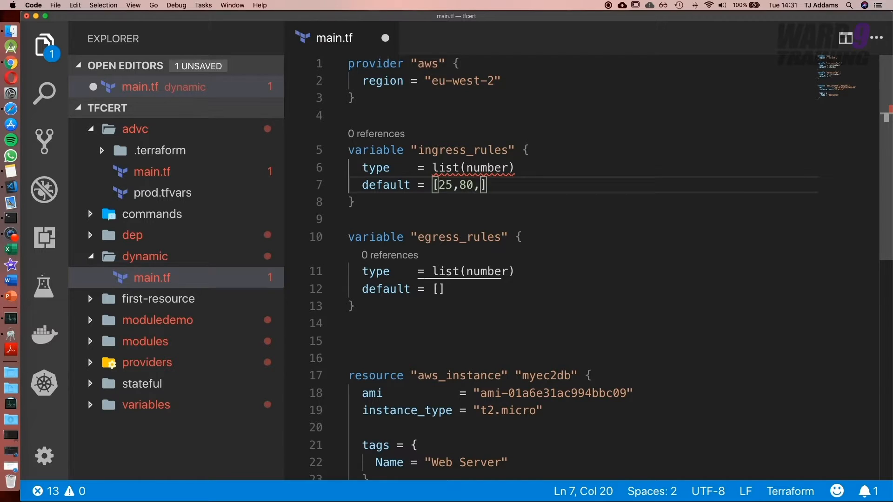
{"action": "type", "text": "443,8080"}
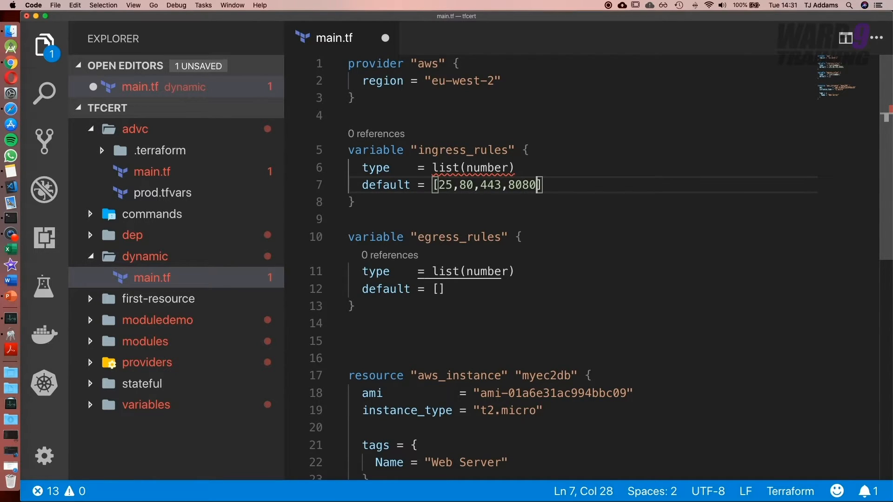
{"action": "type", "text": ",844"}
{"action": "type", "text": "3"}
Set the egress_rules default to [443, 8443] and save both formatted port lists
{"action": "key", "text": "super+s"}
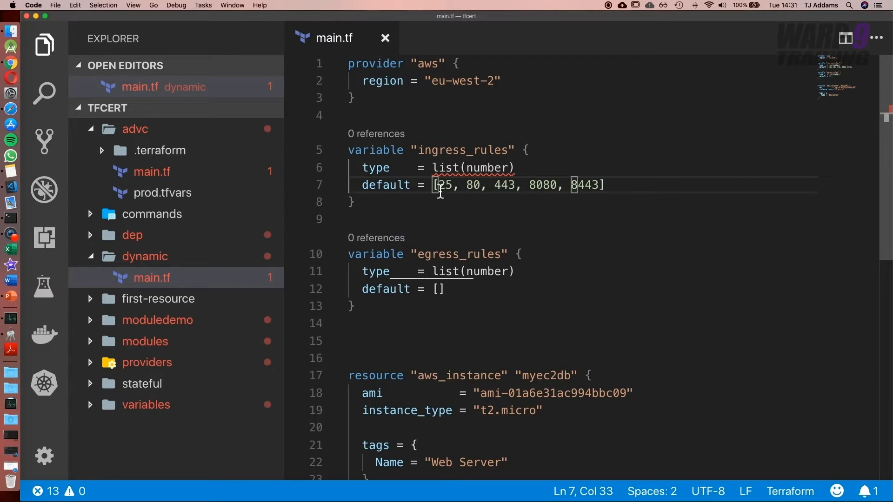
{"action": "left_click", "coordinate": [439, 289]}
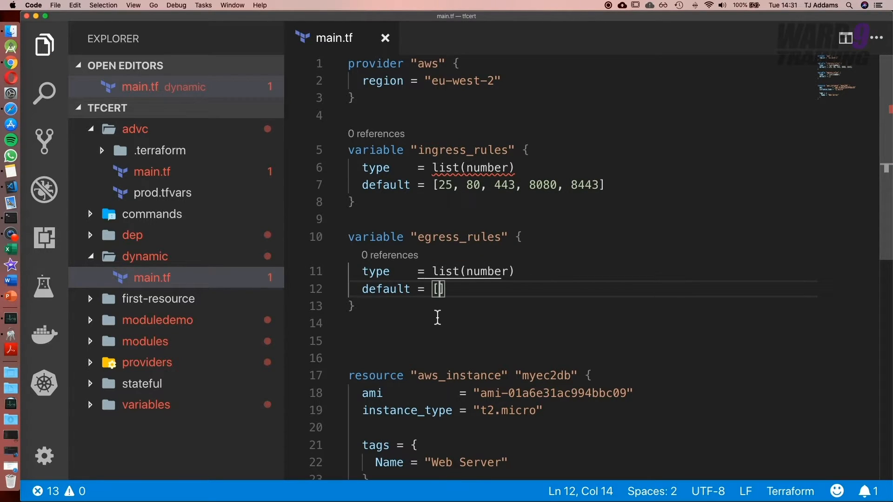
{"action": "type", "text": "443"}
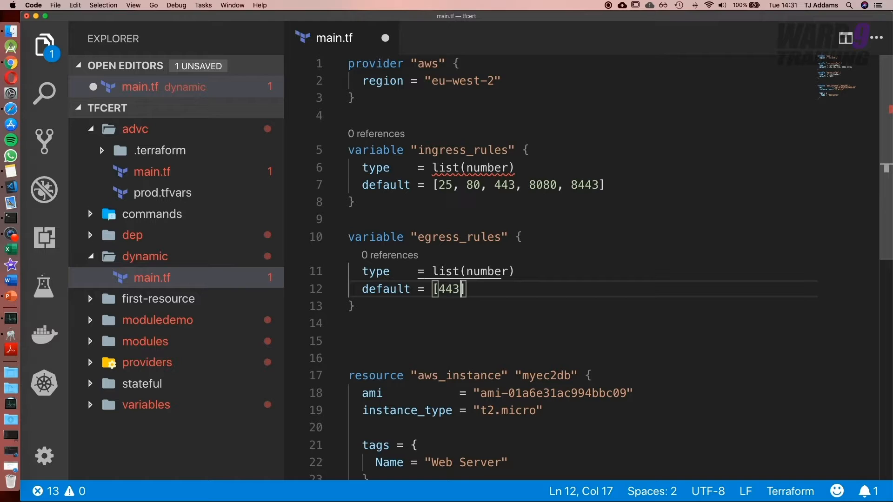
{"action": "type", "text": ",844"}
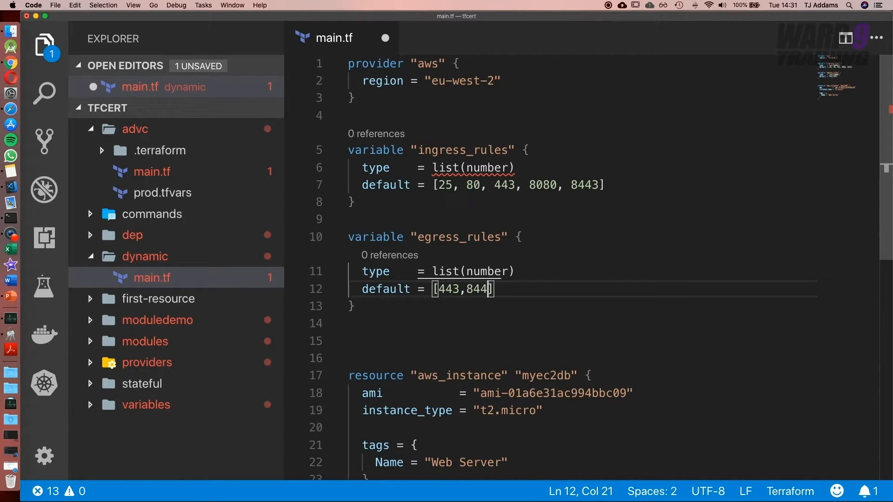
{"action": "type", "text": "3"}
{"action": "key", "text": "super+s"}
{"action": "left_click", "coordinate": [537, 340]}
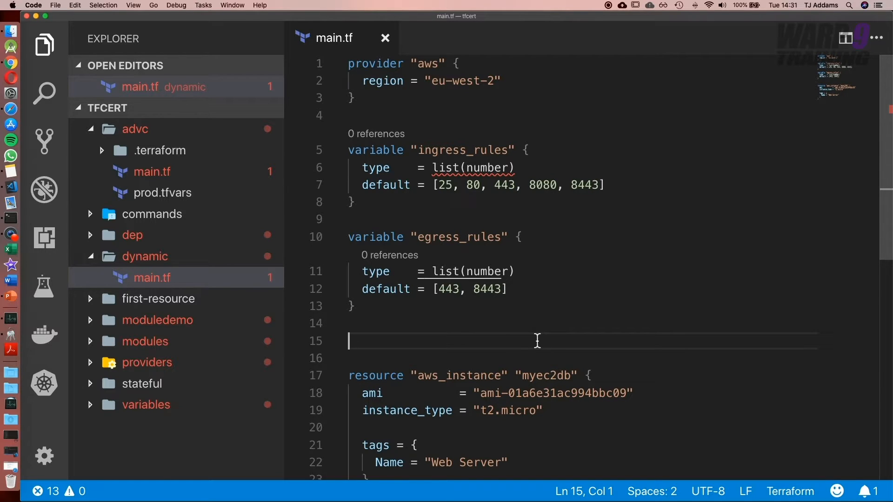
{"action": "scroll", "coordinate": [537, 340], "scroll_direction": "down", "scroll_amount": 1}
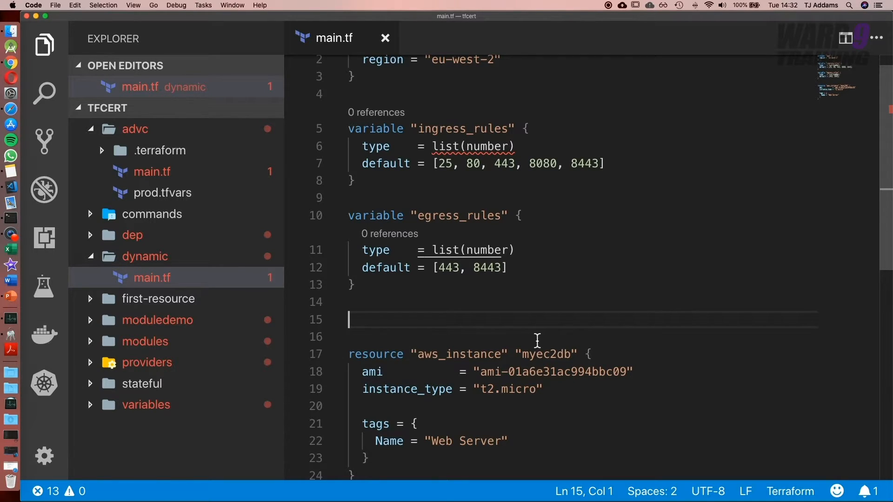
{"action": "scroll", "coordinate": [537, 340], "scroll_direction": "down", "scroll_amount": 5}
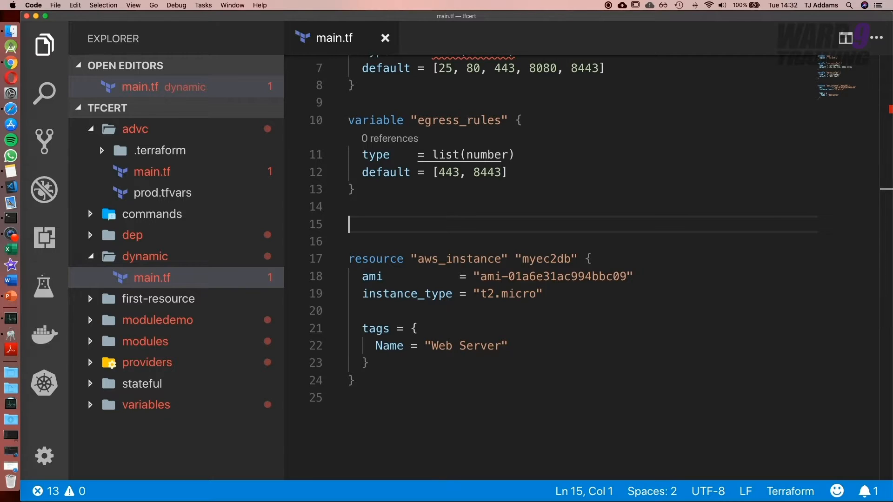
Delete the extra blank lines before the aws_instance resource, save, and move to the file end
{"action": "key", "text": "BackSpace"}
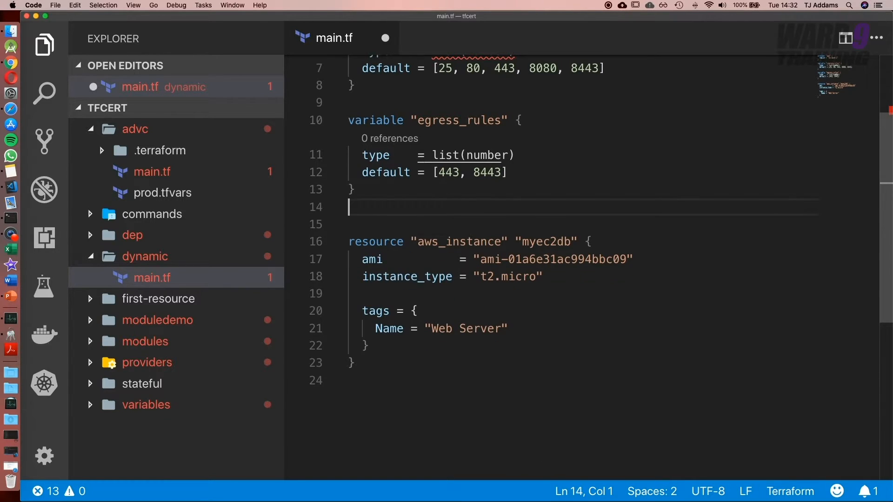
{"action": "key", "text": "BackSpace"}
{"action": "key", "text": "super+s"}
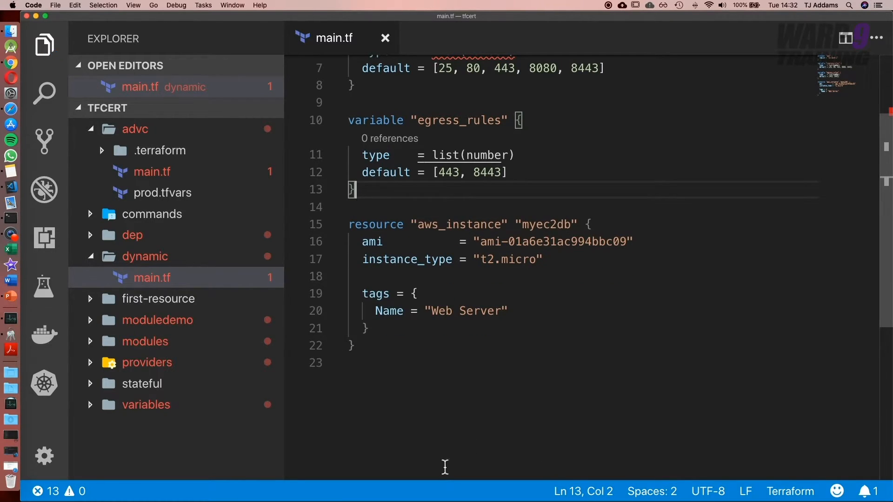
{"action": "left_click", "coordinate": [390, 378]}
Add resource aws_security_group "web_traffic" with name = "Secure Server" at the end of main.tf
{"action": "key", "text": "Return"}
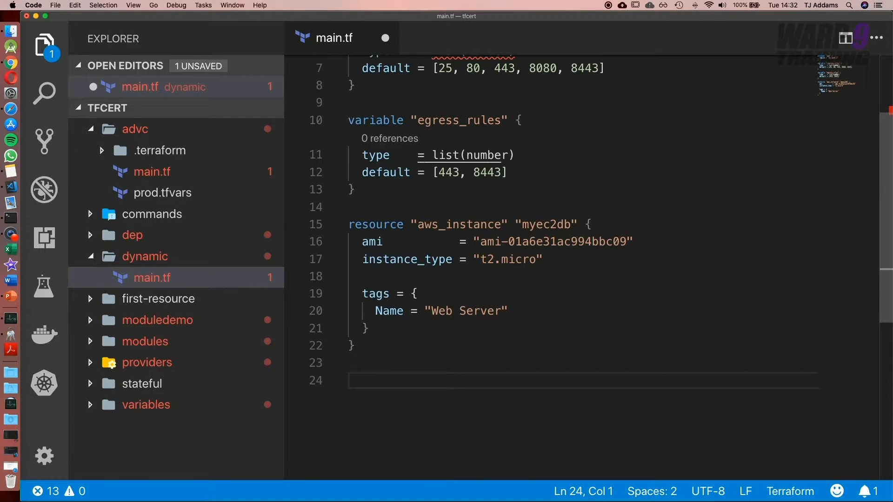
{"action": "scroll", "coordinate": [390, 378], "scroll_direction": "down", "scroll_amount": 3}
{"action": "type", "text": "r"}
{"action": "key", "text": "Tab"}
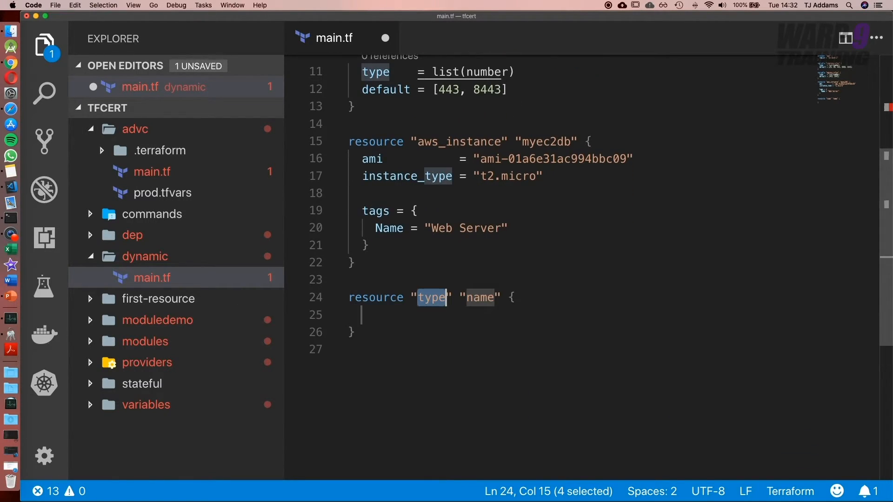
{"action": "type", "text": "aws_se"}
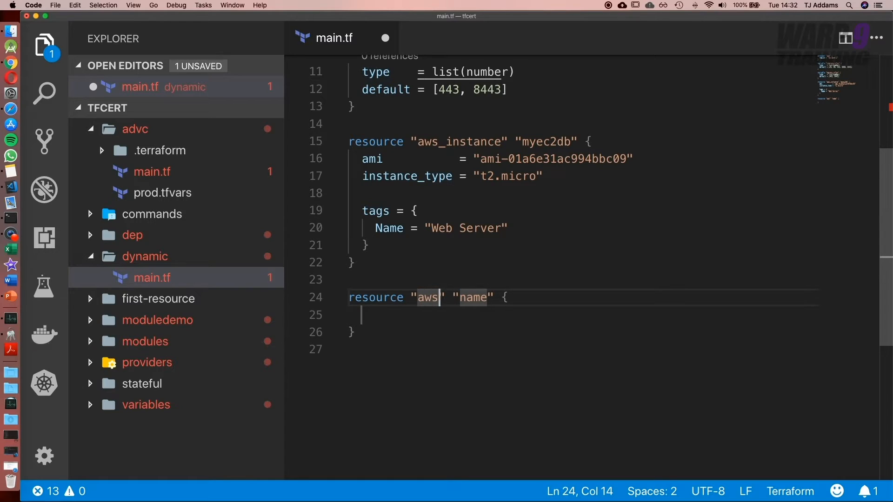
{"action": "type", "text": "curity"}
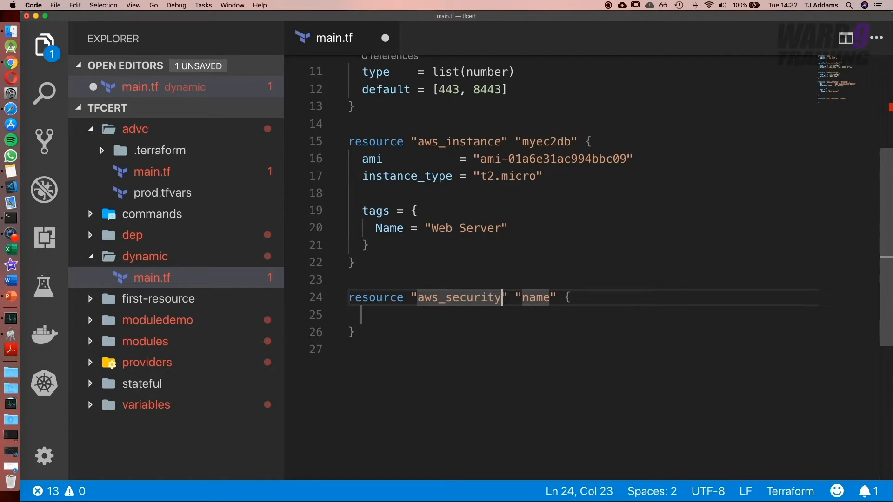
{"action": "type", "text": "_grou"}
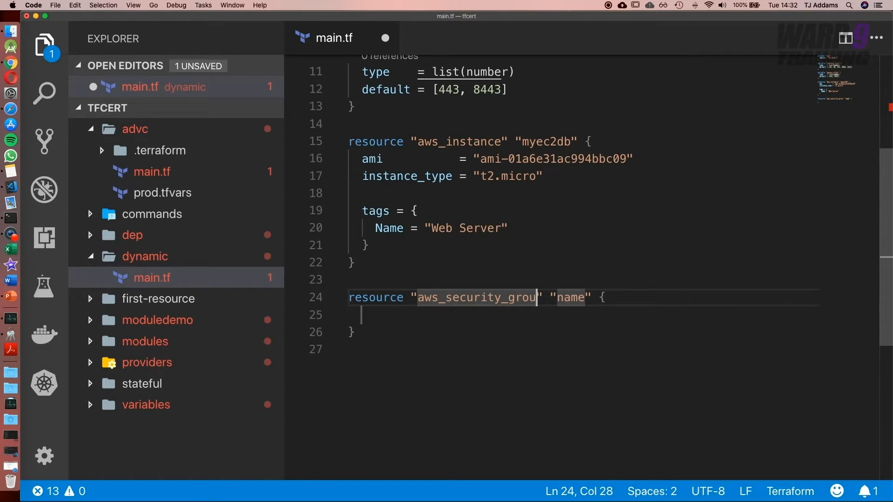
{"action": "type", "text": "p"}
{"action": "key", "text": "Right"}
{"action": "key", "text": "Right"}
{"action": "key", "text": "Right"}
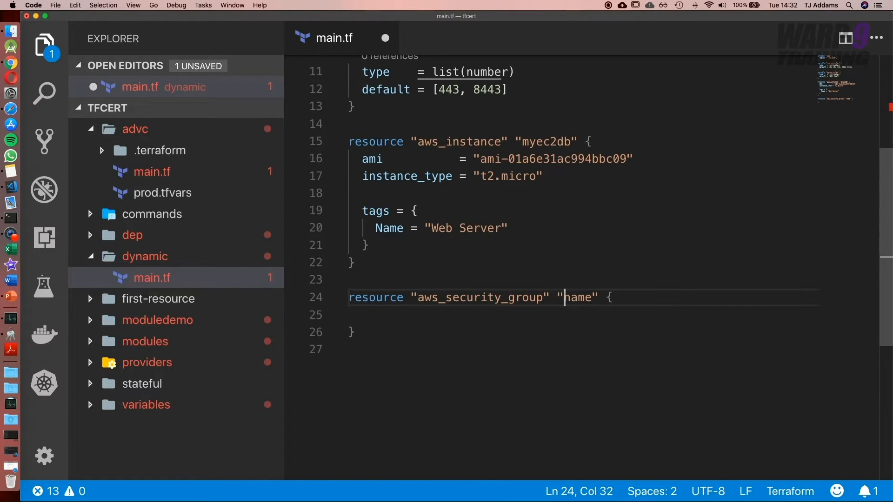
{"action": "key", "text": "shift+alt+Right"}
{"action": "type", "text": "w"}
{"action": "type", "text": "eb_traffic"}
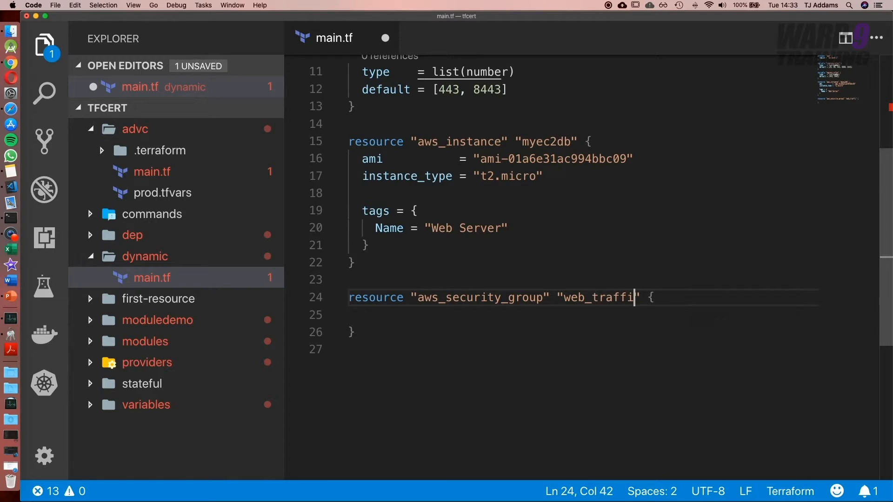
{"action": "key", "text": "Down"}
{"action": "type", "text": "n"}
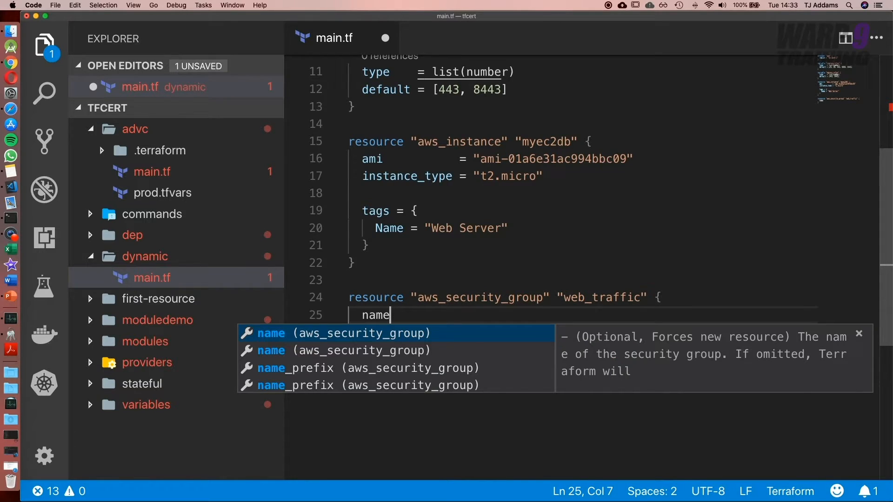
{"action": "type", "text": "= "}
{"action": "type", "text": "\"Secure "}
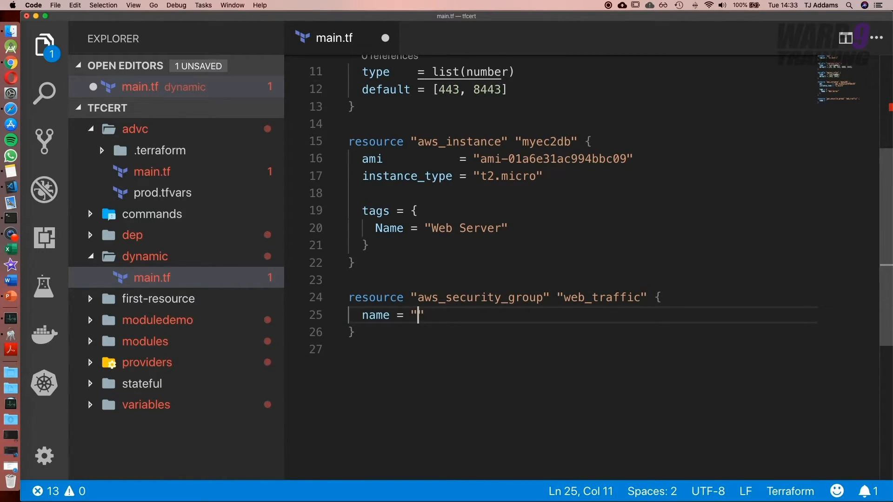
{"action": "type", "text": "Server"}
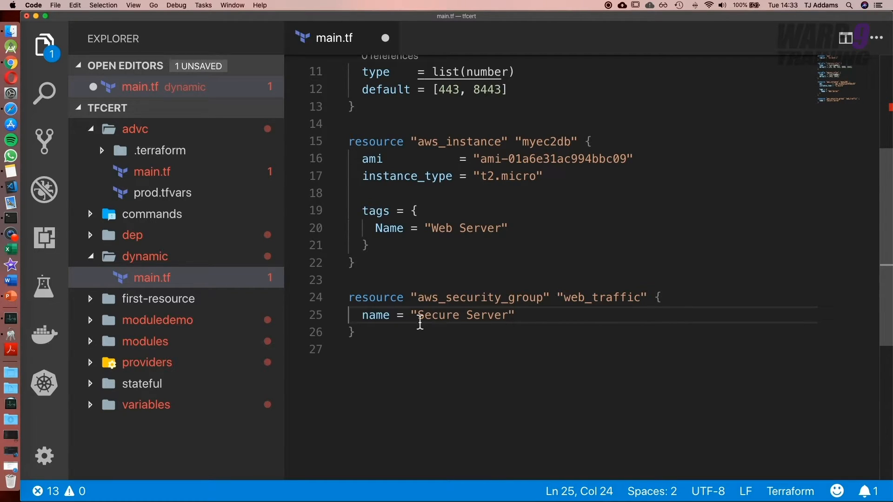
{"action": "left_click", "coordinate": [545, 317]}
{"action": "key", "text": "Return"}
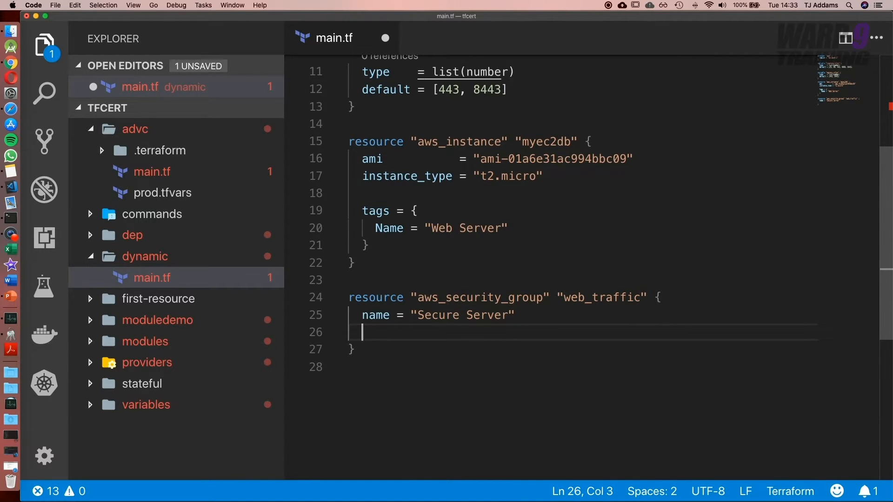
Add a dynamic "ingress" block with iterator = port inside the security group and save
{"action": "key", "text": "Down"}
{"action": "key", "text": "super+s"}
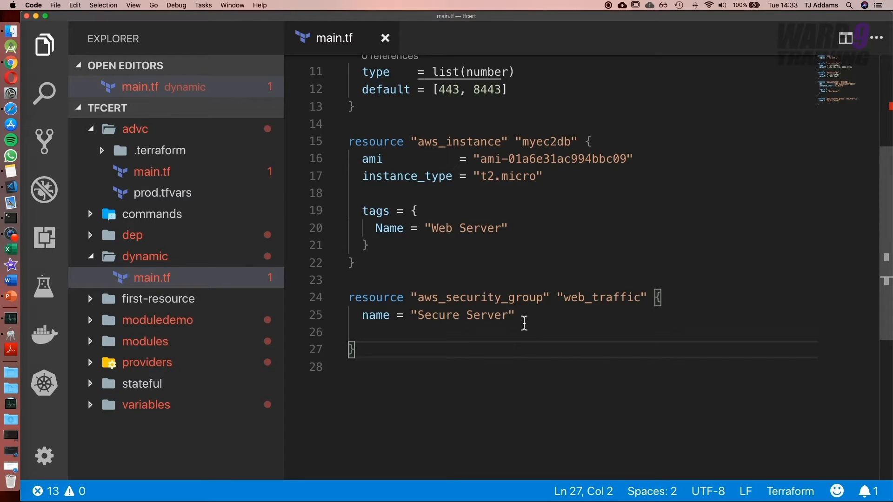
{"action": "left_click", "coordinate": [432, 328]}
{"action": "type", "text": "dy"}
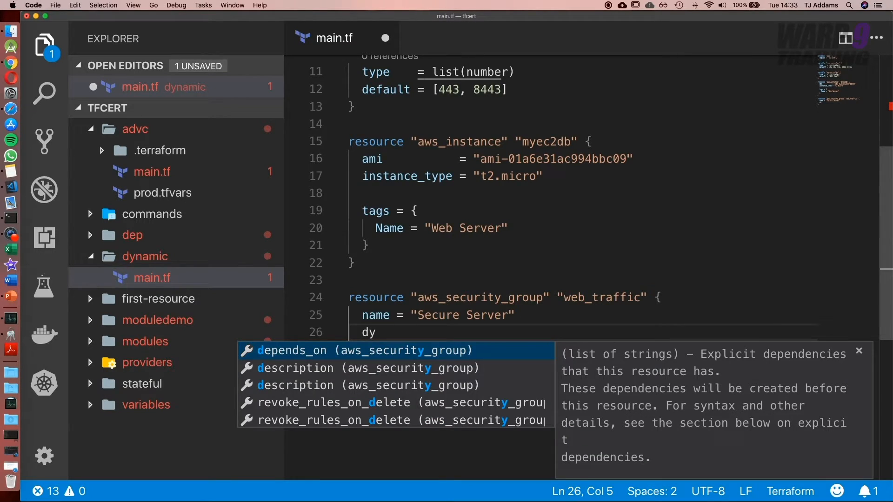
{"action": "type", "text": "namic "}
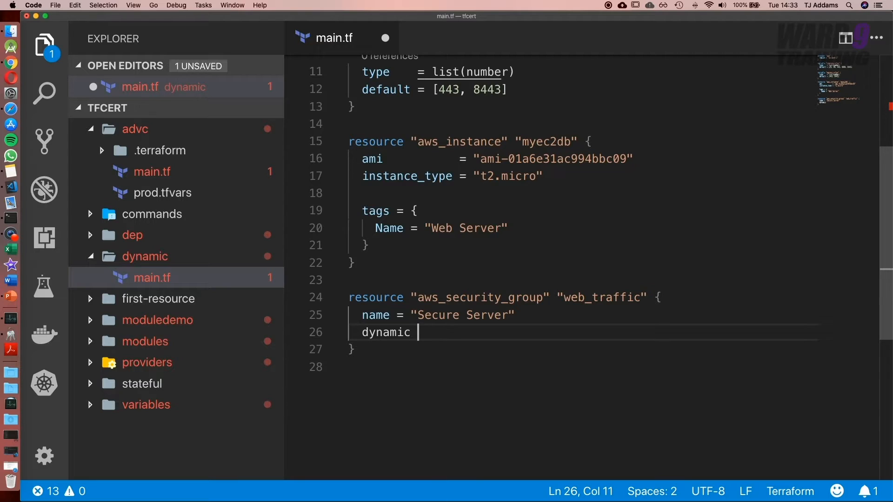
{"action": "type", "text": "\"ing"}
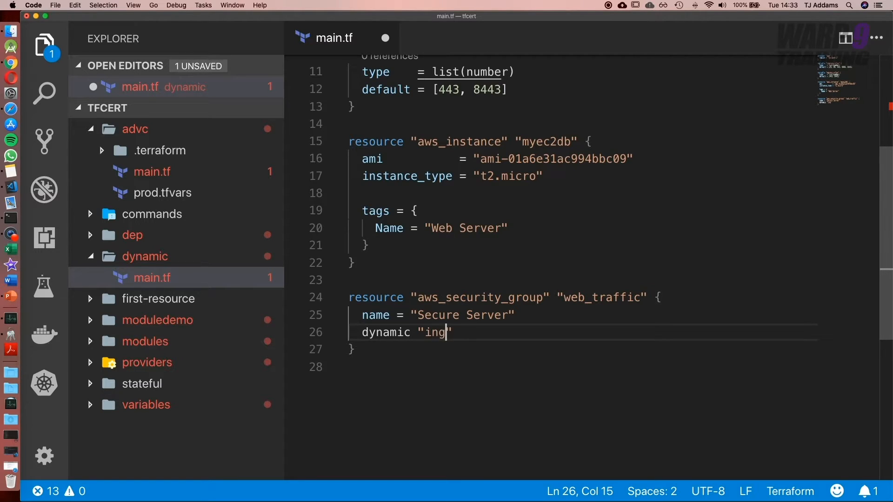
{"action": "type", "text": "ress\""}
{"action": "type", "text": " {"}
{"action": "key", "text": "Return"}
{"action": "key", "text": "Down"}
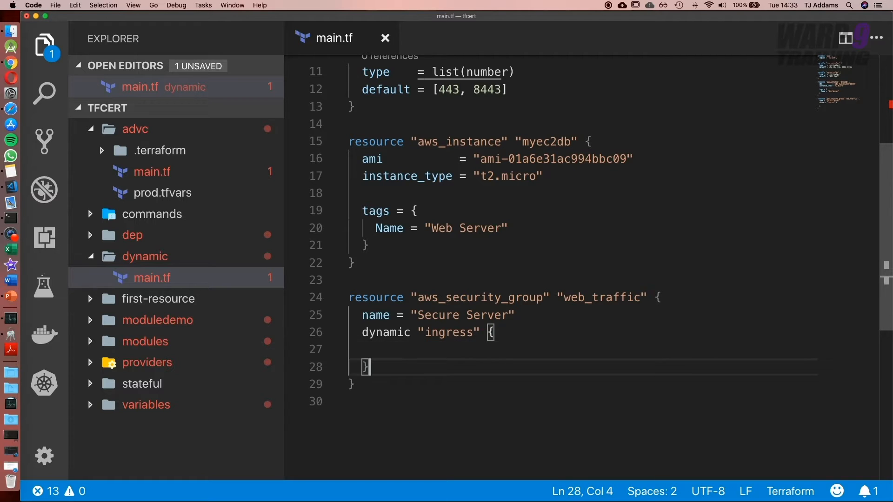
{"action": "key", "text": "super+s"}
{"action": "scroll", "coordinate": [586, 230], "scroll_direction": "down", "scroll_amount": 3}
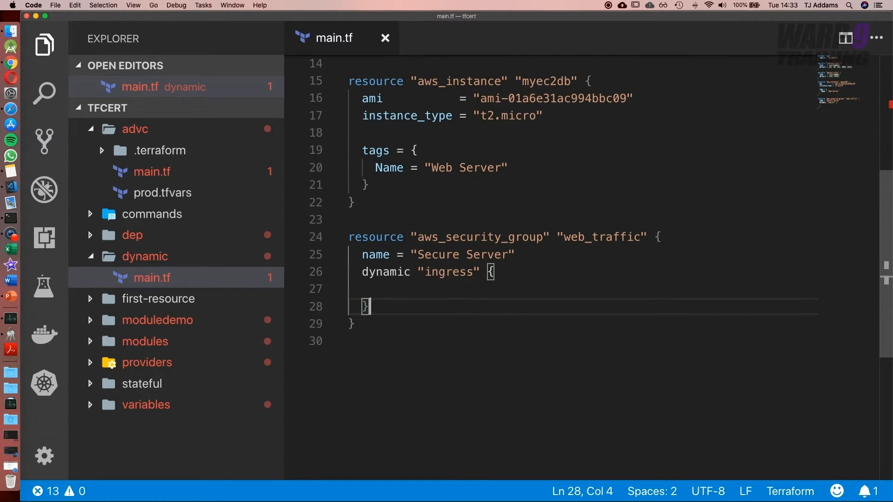
{"action": "key", "text": "Up"}
{"action": "type", "text": "i"}
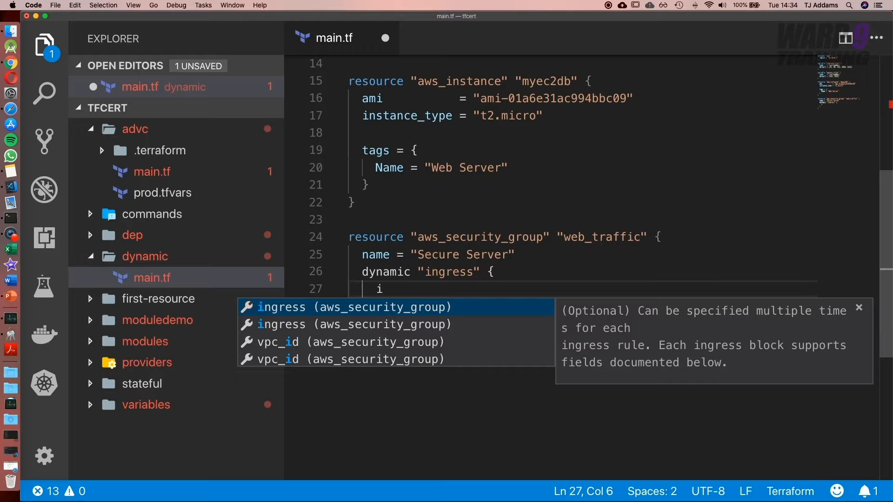
{"action": "type", "text": "terator "}
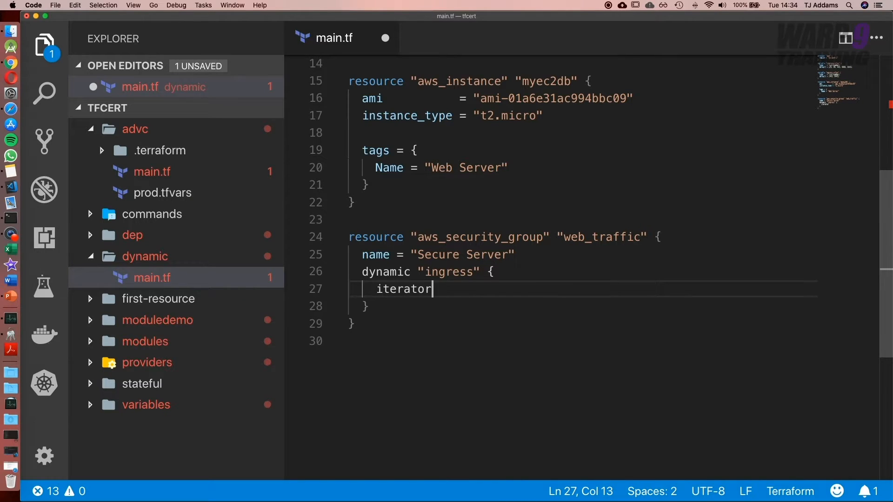
{"action": "type", "text": "= "}
{"action": "type", "text": "port"}
{"action": "key", "text": "super+s"}
{"action": "scroll", "coordinate": [388, 149], "scroll_direction": "up", "scroll_amount": 5}
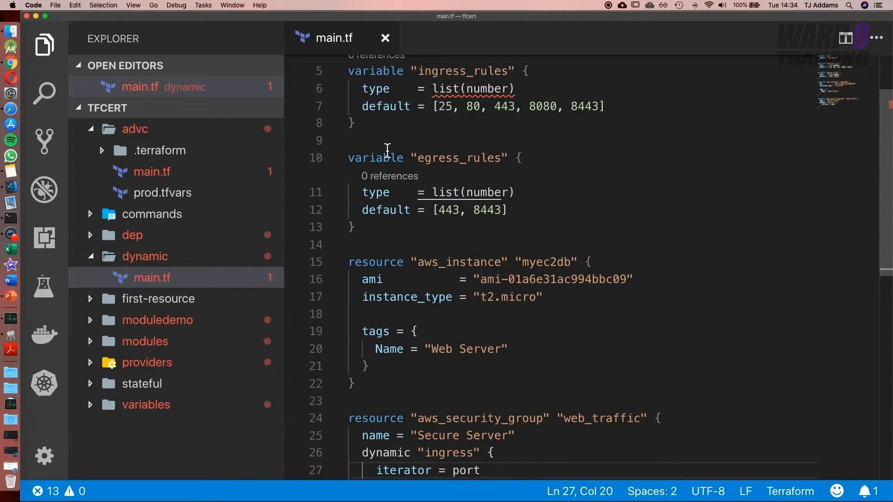
{"action": "scroll", "coordinate": [386, 149], "scroll_direction": "down", "scroll_amount": 1}
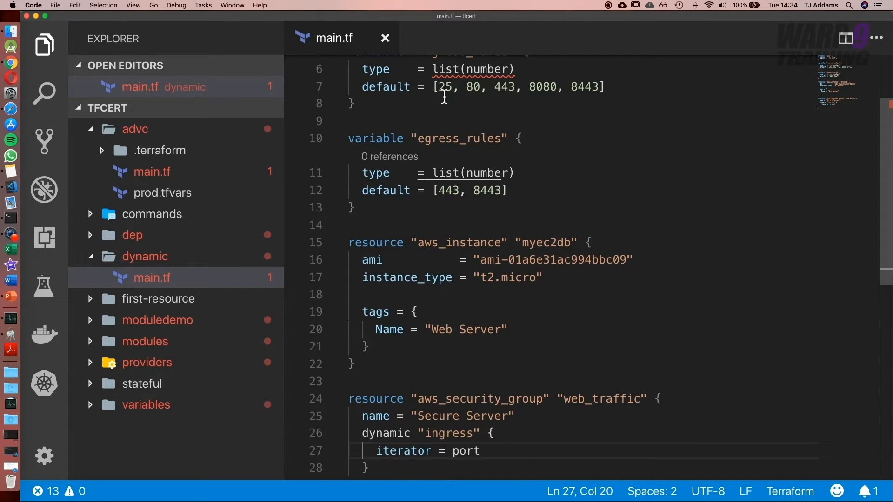
{"action": "scroll", "coordinate": [447, 84], "scroll_direction": "down", "scroll_amount": 1}
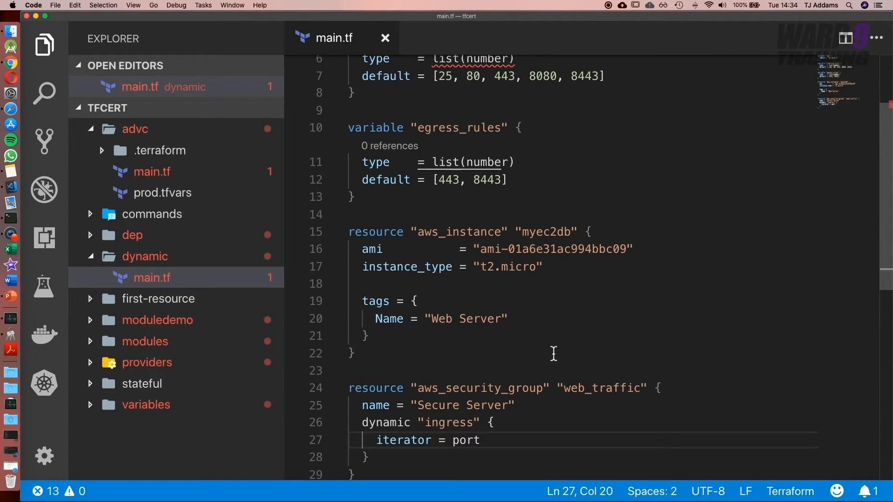
{"action": "scroll", "coordinate": [553, 354], "scroll_direction": "down", "scroll_amount": 3}
Set for_each = var.ingress_rules below the iterator in the dynamic ingress block
{"action": "key", "text": "Return"}
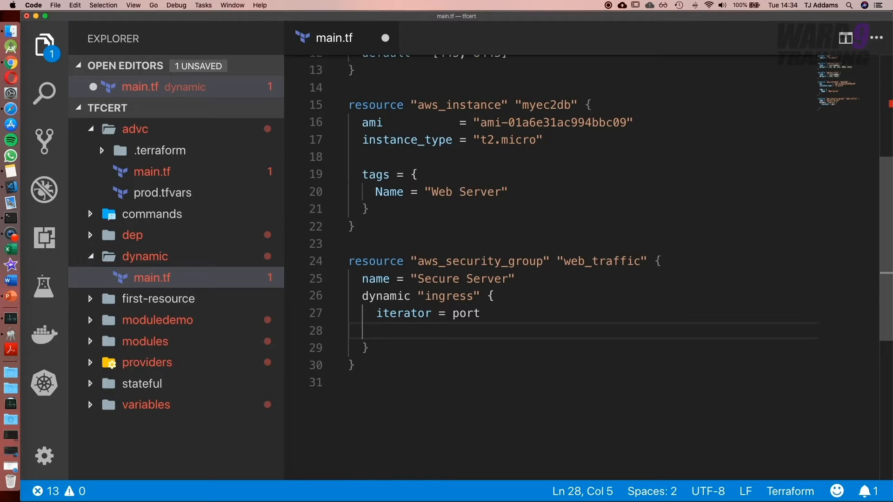
{"action": "type", "text": "for"}
{"action": "type", "text": "_each "}
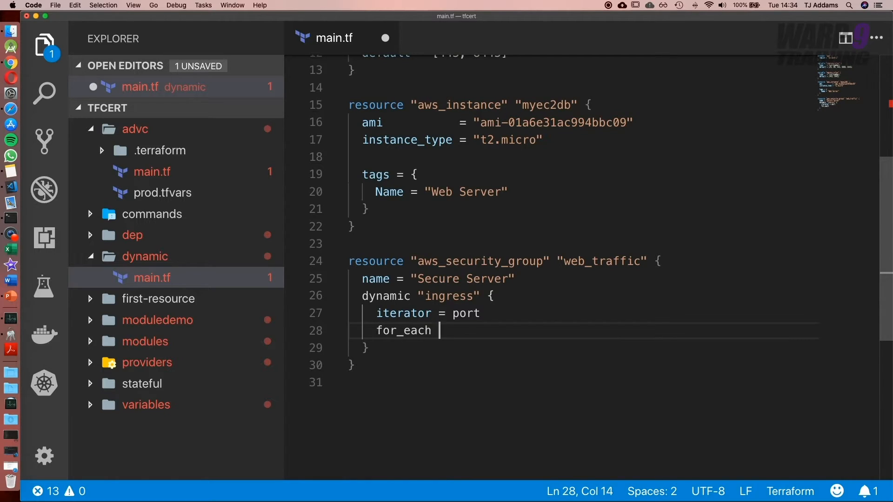
{"action": "type", "text": "= "}
{"action": "type", "text": "var."}
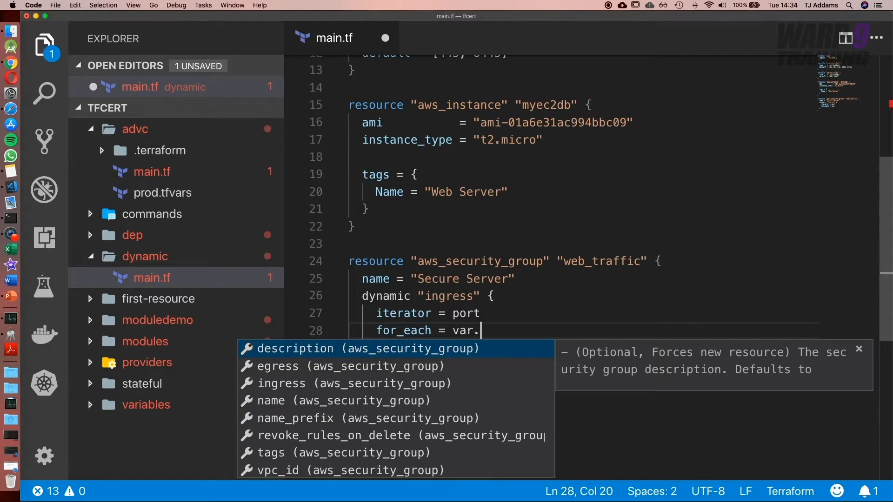
{"action": "type", "text": "ingress"}
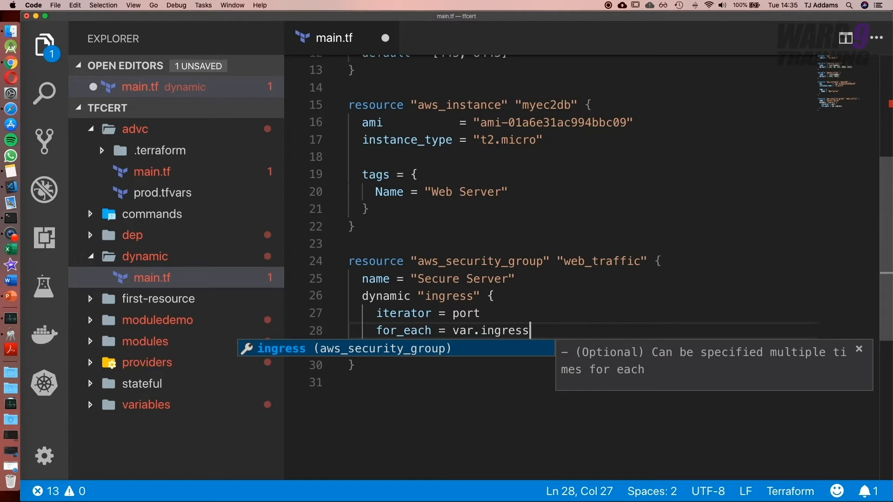
{"action": "type", "text": "_rules"}
Add content with from_port and to_port = port.value, protocol "TCP", cidr_blocks ["0.0.0.0/0"], and save
{"action": "key", "text": "Return"}
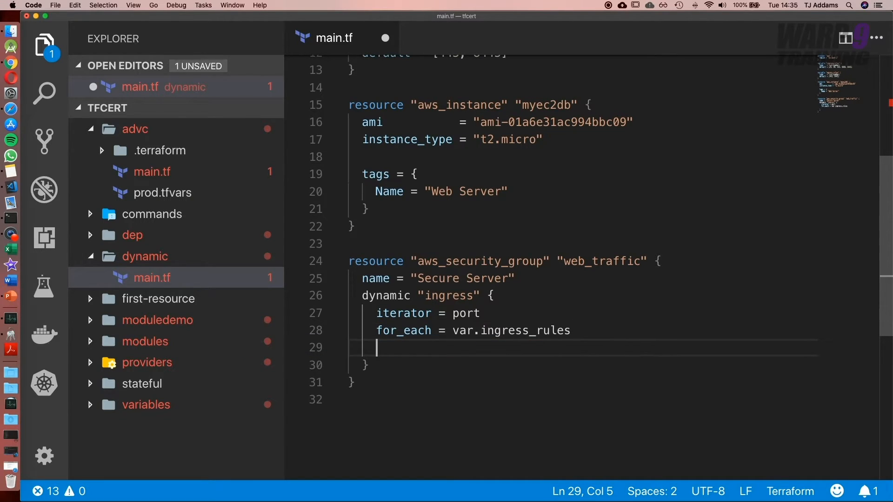
{"action": "type", "text": "conte"}
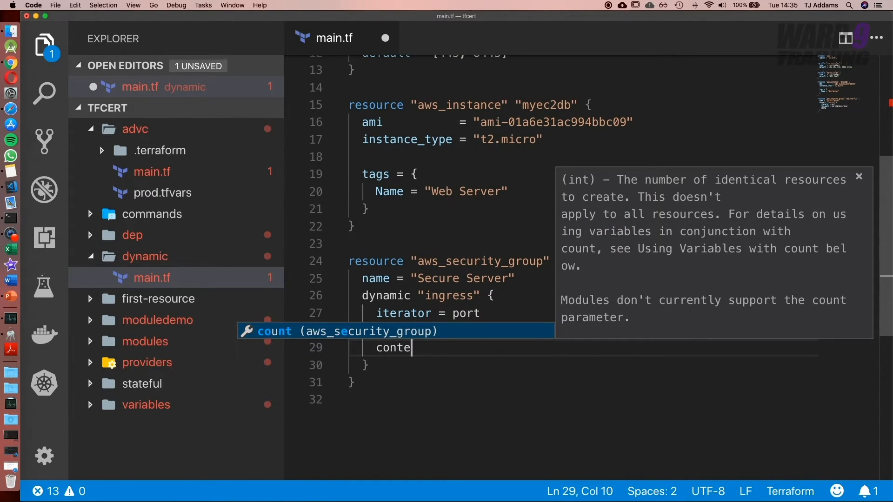
{"action": "type", "text": "nt {"}
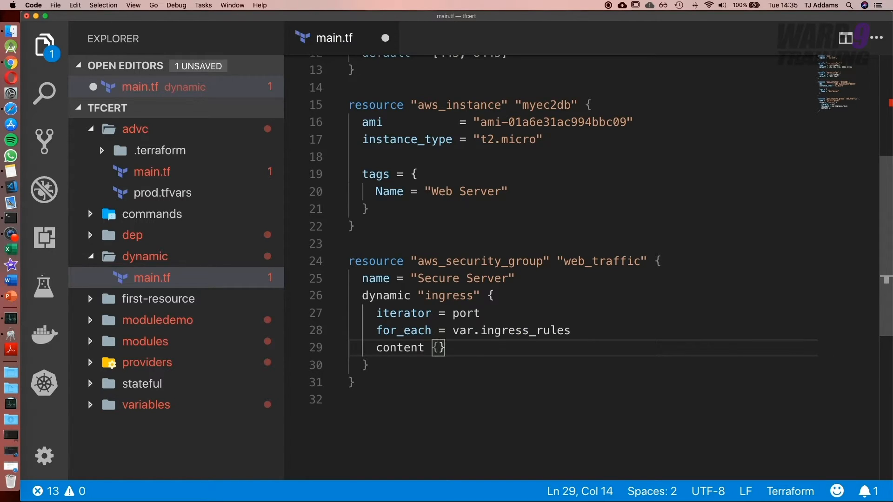
{"action": "key", "text": "Return"}
{"action": "type", "text": "fro"}
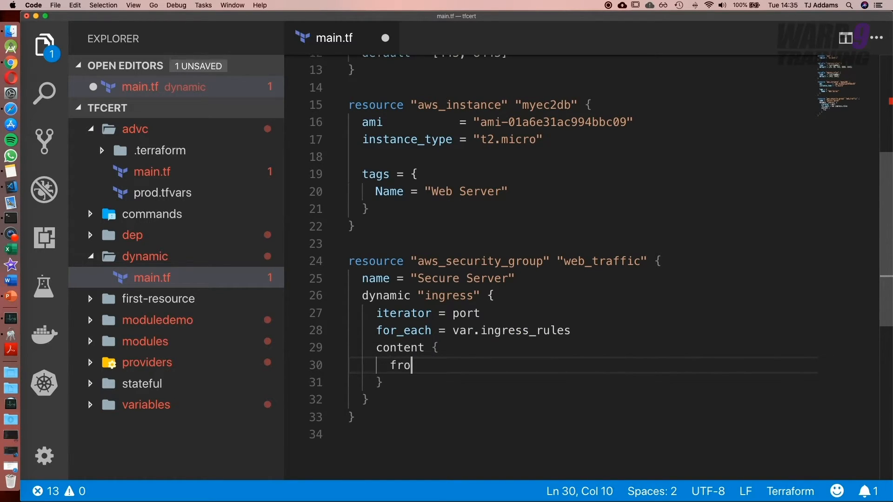
{"action": "type", "text": "m_por"}
{"action": "type", "text": "t ="}
{"action": "scroll", "coordinate": [582, 297], "scroll_direction": "up", "scroll_amount": 2}
{"action": "scroll", "coordinate": [572, 301], "scroll_direction": "down", "scroll_amount": 2}
{"action": "type", "text": "p"}
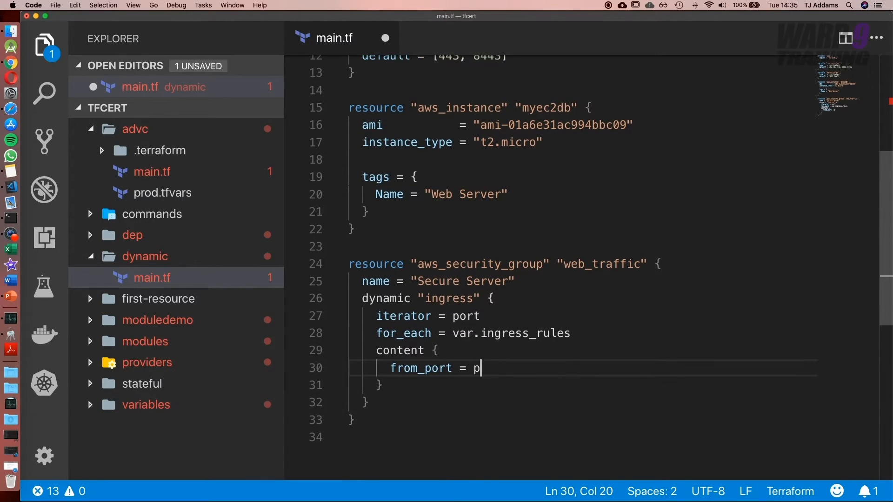
{"action": "type", "text": "ort.v"}
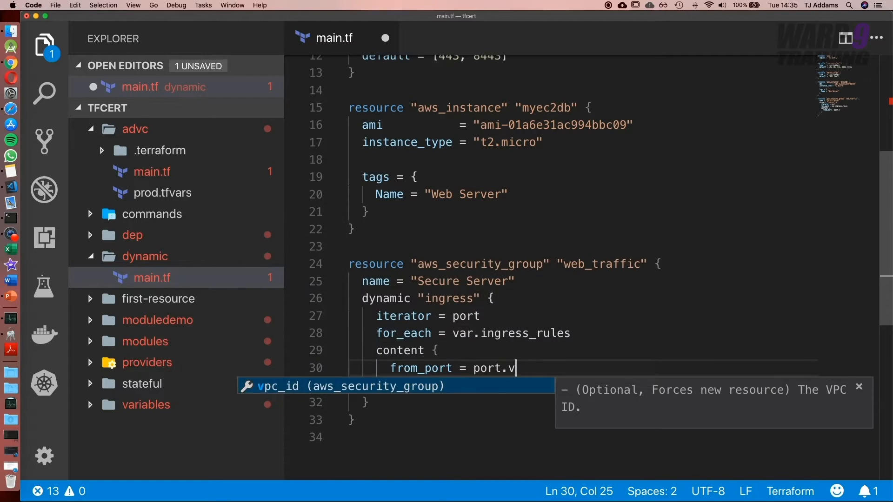
{"action": "type", "text": "alue"}
{"action": "key", "text": "super+s"}
{"action": "scroll", "coordinate": [551, 314], "scroll_direction": "up", "scroll_amount": 3}
{"action": "scroll", "coordinate": [551, 314], "scroll_direction": "up", "scroll_amount": 3}
{"action": "scroll", "coordinate": [550, 314], "scroll_direction": "down", "scroll_amount": 1}
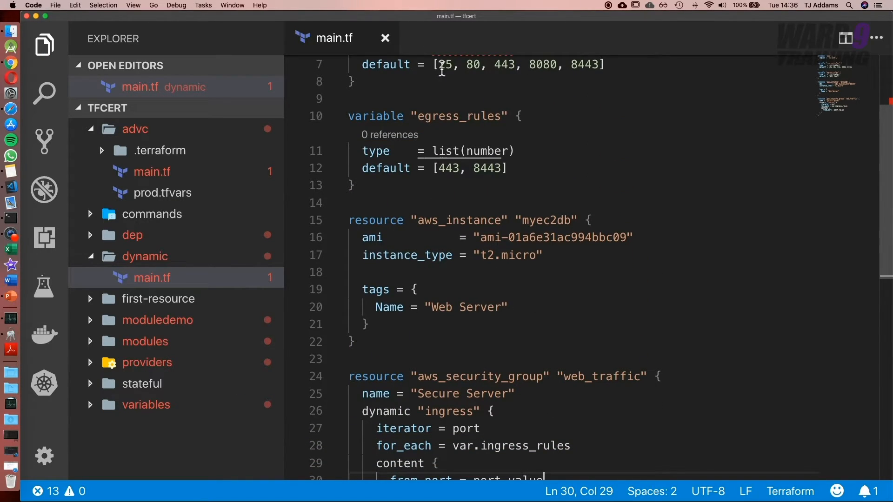
{"action": "scroll", "coordinate": [452, 120], "scroll_direction": "down", "scroll_amount": 3}
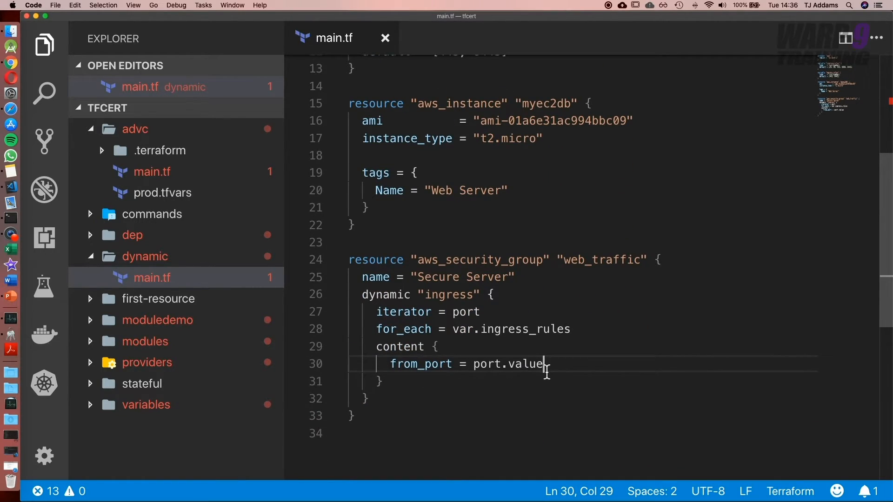
{"action": "key", "text": "Return"}
{"action": "type", "text": "to_"}
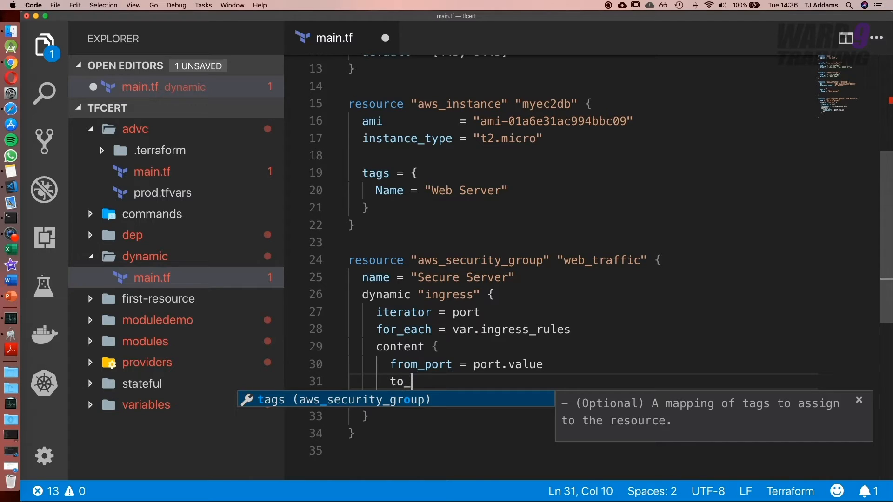
{"action": "type", "text": "port = "}
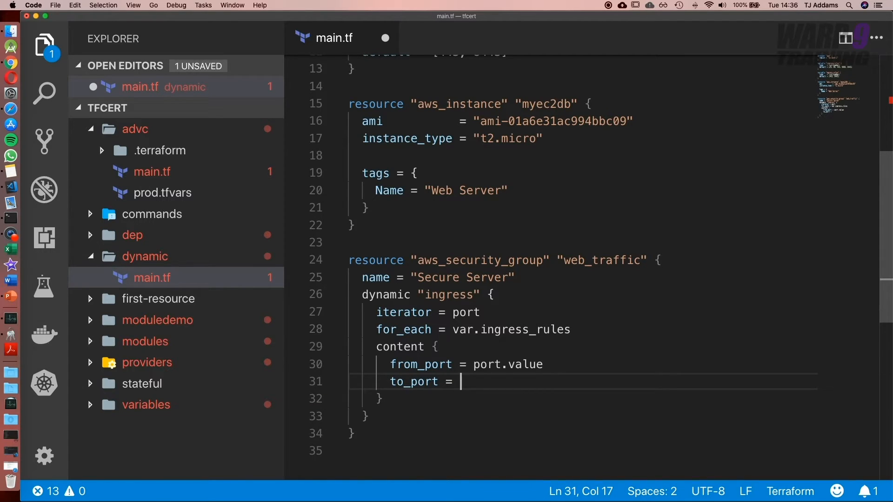
{"action": "type", "text": "port.value"}
{"action": "key", "text": "Return"}
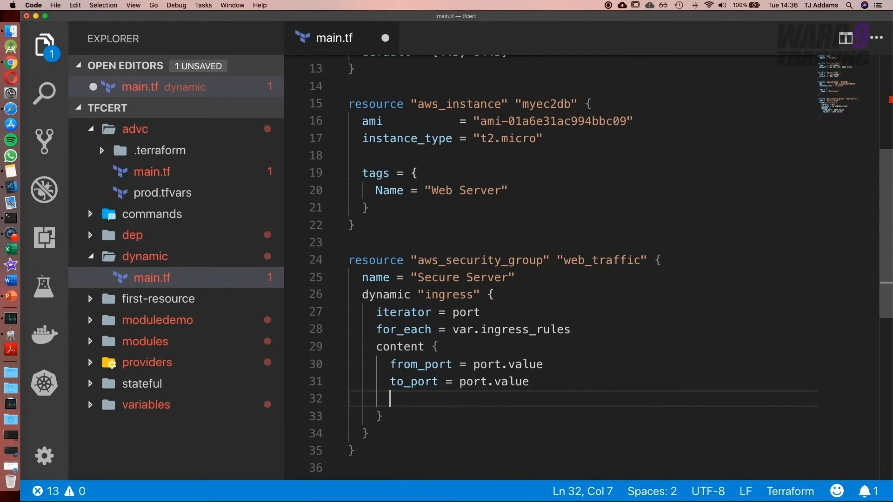
{"action": "type", "text": "proto"}
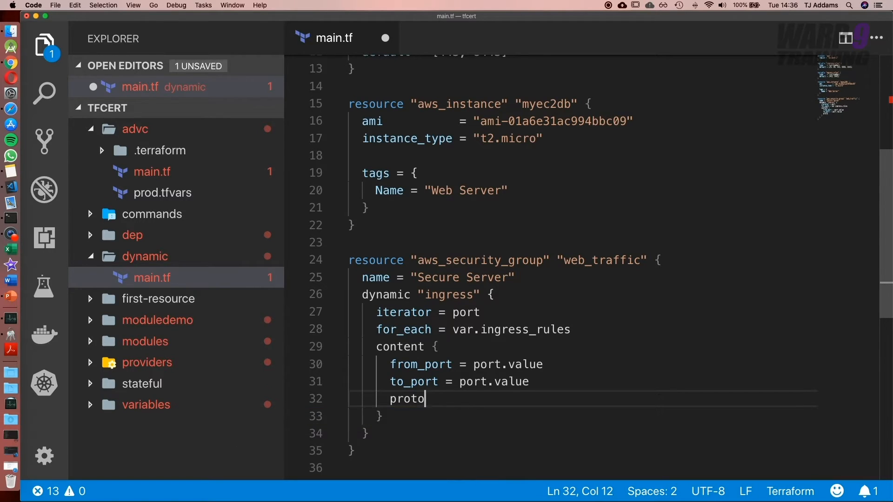
{"action": "type", "text": "col = "}
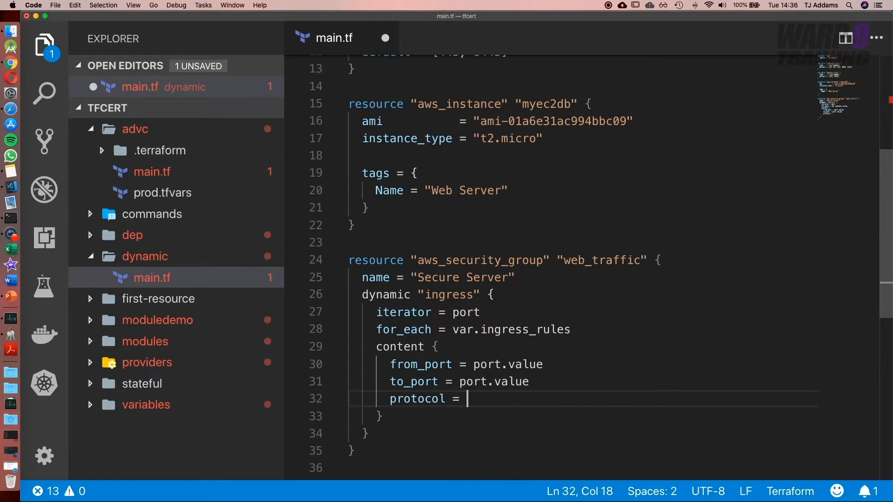
{"action": "type", "text": "\"T"}
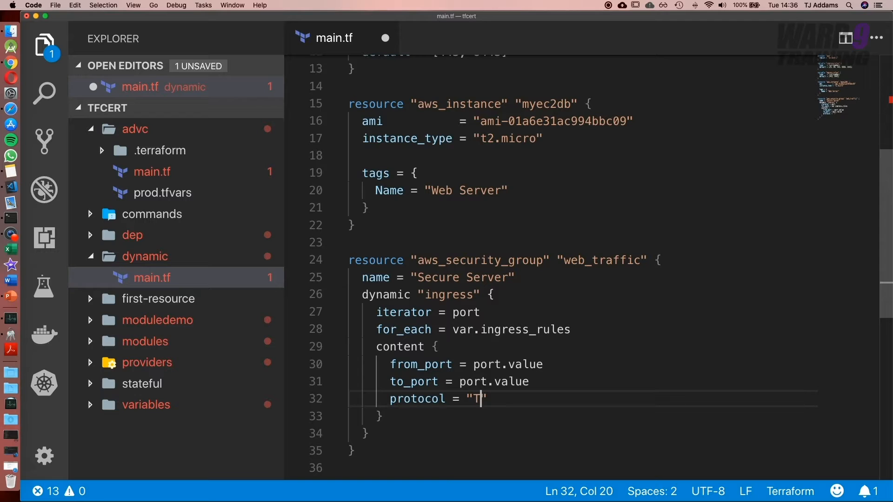
{"action": "type", "text": "CP"}
{"action": "key", "text": "Right"}
{"action": "key", "text": "Return"}
{"action": "type", "text": "cid"}
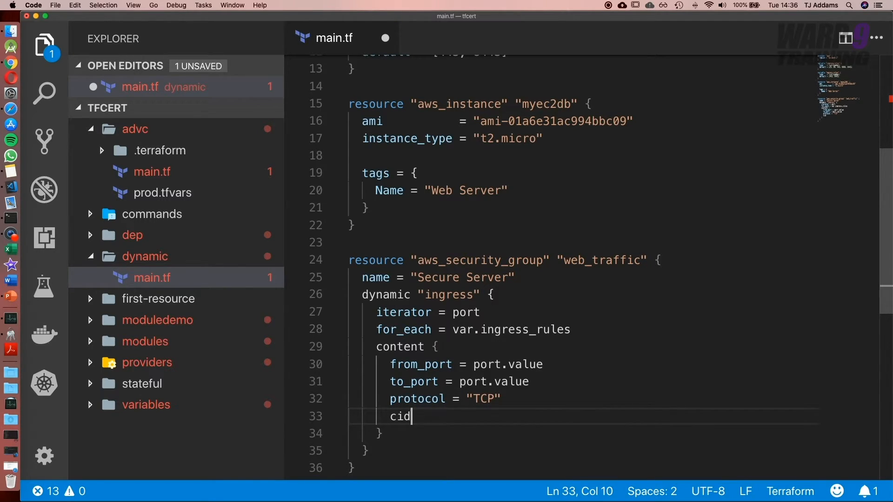
{"action": "type", "text": "r_blocks"}
{"action": "type", "text": " = ["}
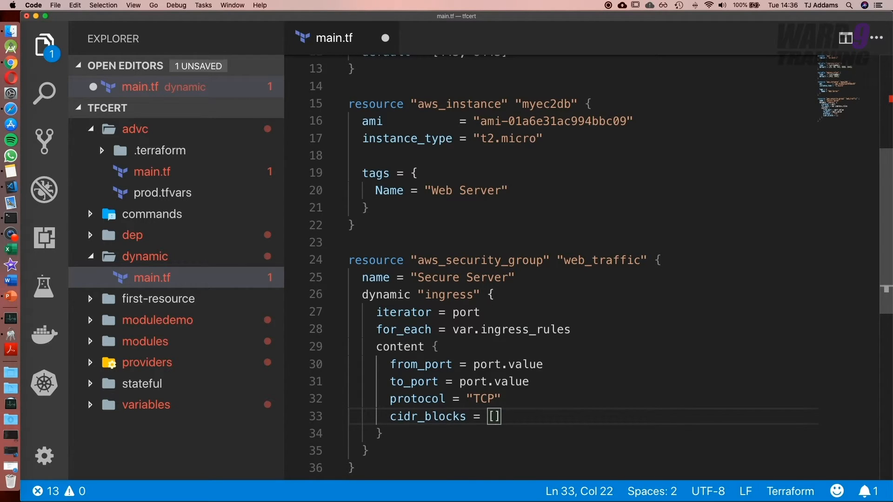
{"action": "type", "text": "\""}
{"action": "type", "text": "0"}
{"action": "type", "text": ".0.0.0/"}
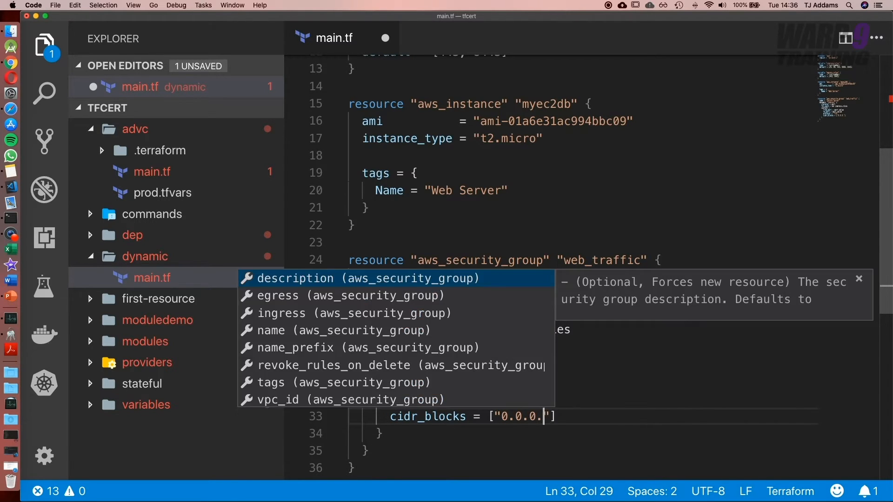
{"action": "type", "text": "0"}
Save the aligned ingress block, then select the dynamic ingress block for copying
{"action": "key", "text": "super+s"}
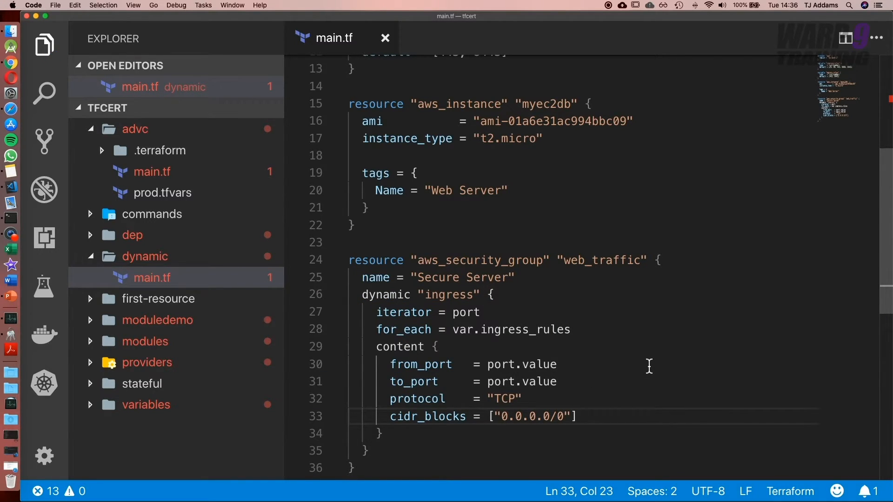
{"action": "scroll", "coordinate": [649, 367], "scroll_direction": "down", "scroll_amount": 3}
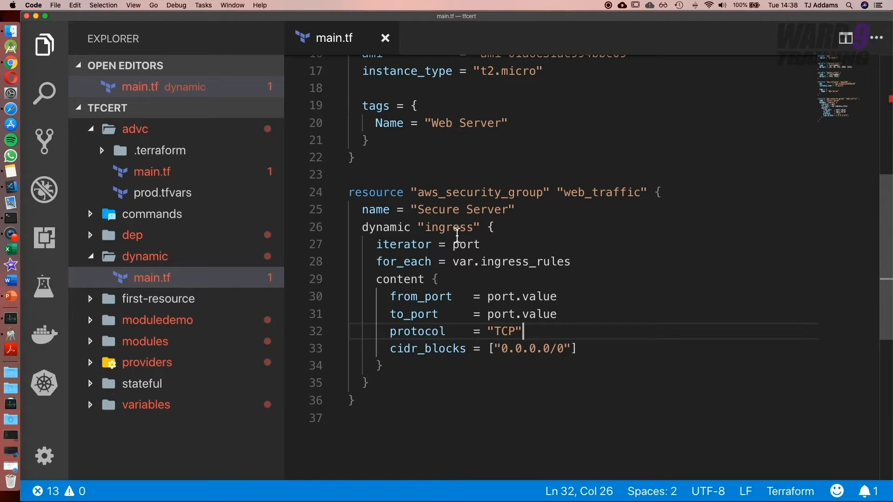
{"action": "scroll", "coordinate": [457, 296], "scroll_direction": "up", "scroll_amount": 5}
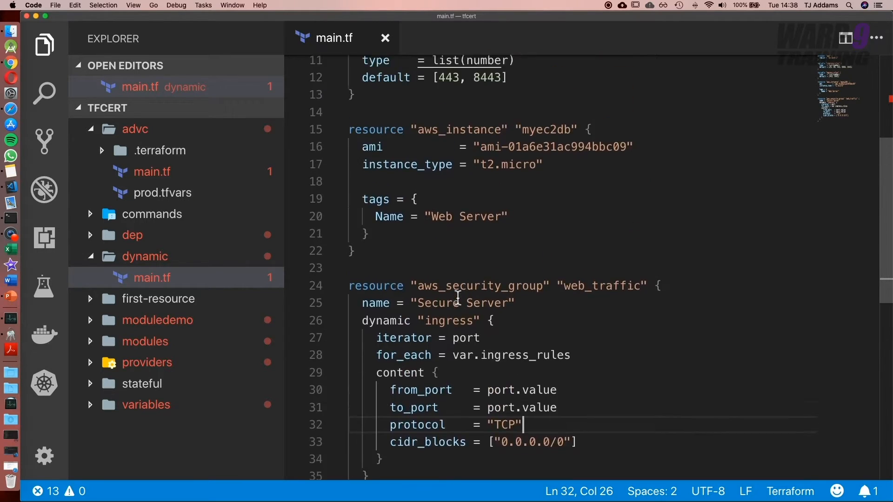
{"action": "scroll", "coordinate": [458, 297], "scroll_direction": "up", "scroll_amount": 1}
{"action": "scroll", "coordinate": [458, 296], "scroll_direction": "down", "scroll_amount": 5}
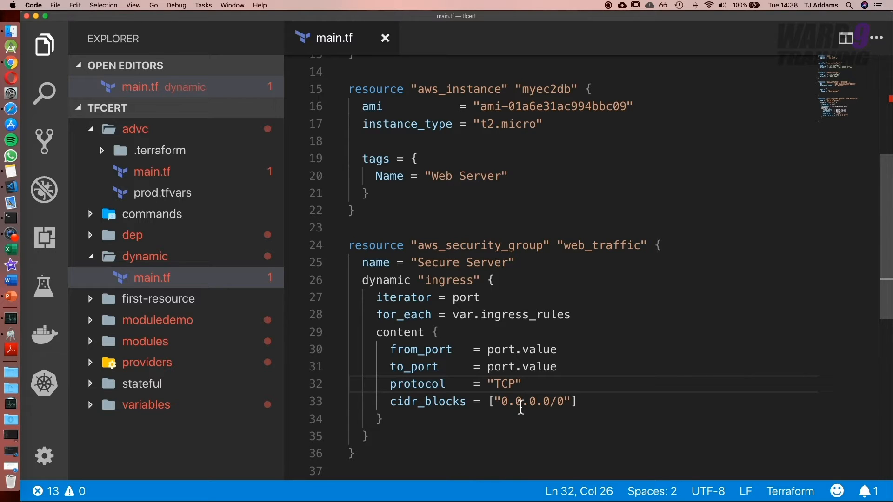
{"action": "scroll", "coordinate": [520, 408], "scroll_direction": "down", "scroll_amount": 1}
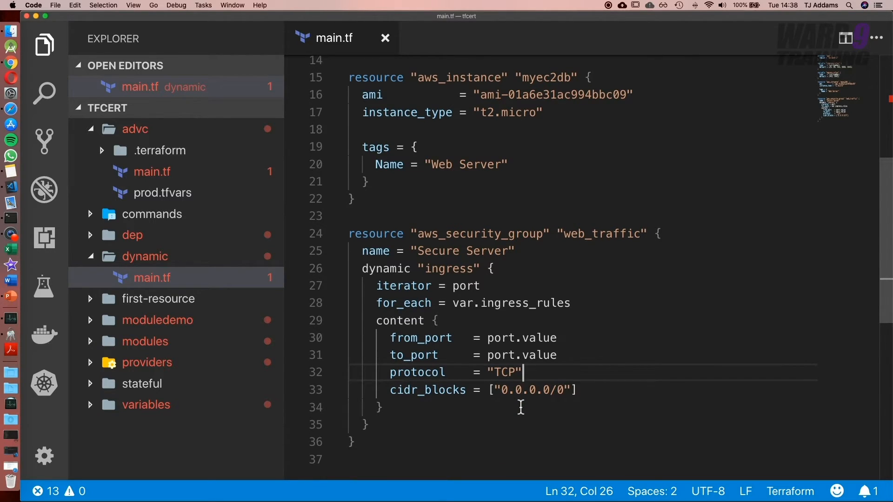
{"action": "scroll", "coordinate": [520, 408], "scroll_direction": "up", "scroll_amount": 1}
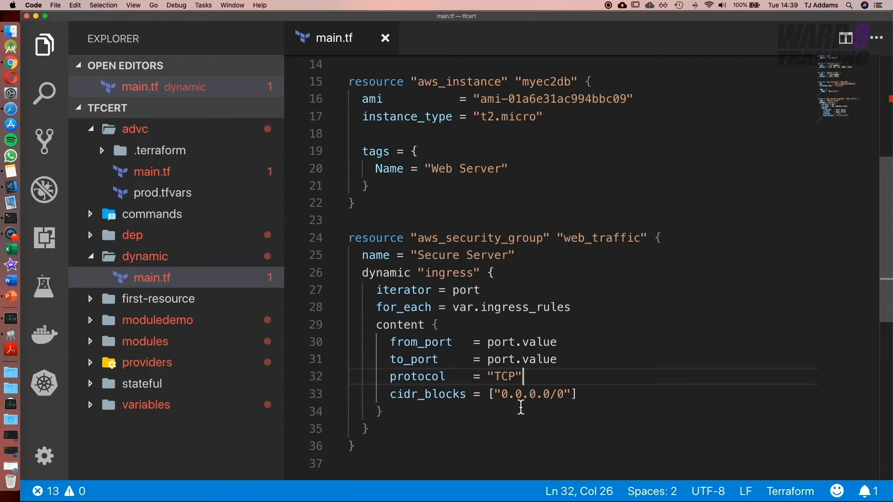
{"action": "left_click_drag", "start_coordinate": [370, 427], "coordinate": [349, 273]}
Copy the dynamic ingress block and paste a duplicate below it, separated by an empty line
{"action": "key", "text": "super+c"}
{"action": "left_click", "coordinate": [391, 427]}
{"action": "key", "text": "Return"}
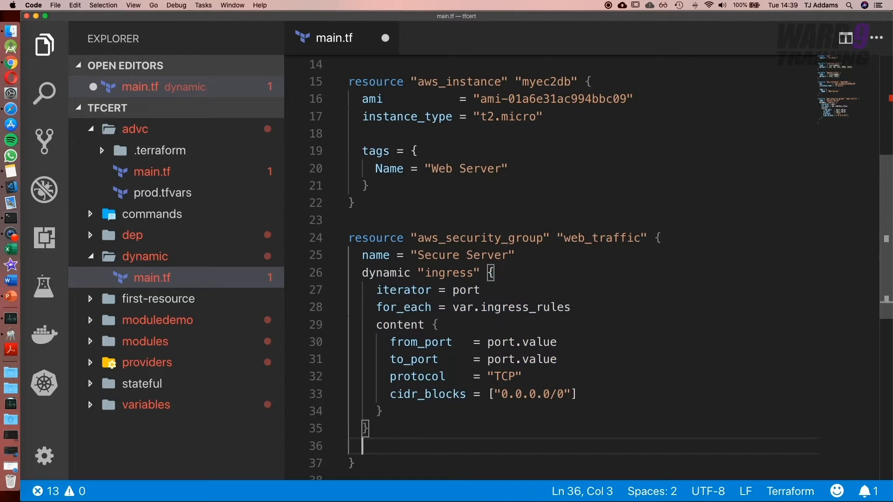
{"action": "key", "text": "Return"}
{"action": "key", "text": "super+v"}
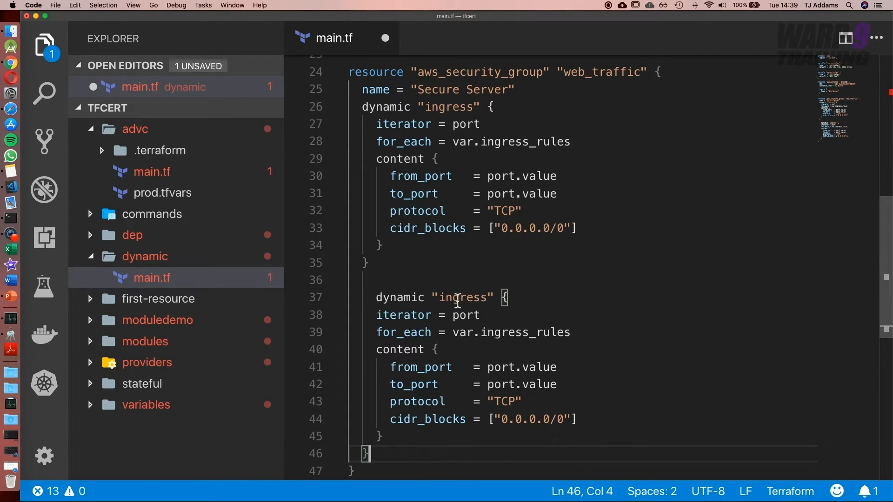
Rename the copied block's label to "egress" and start changing var.ingress_rules to var.egress_rules
{"action": "left_click", "coordinate": [457, 300]}
{"action": "key", "text": "BackSpace"}
{"action": "key", "text": "BackSpace"}
{"action": "type", "text": "e"}
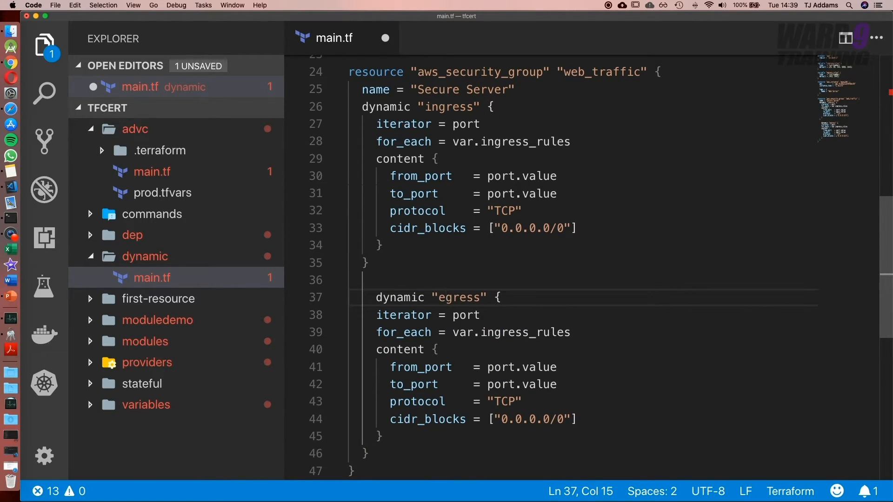
{"action": "left_click_drag", "start_coordinate": [495, 332], "coordinate": [482, 332]}
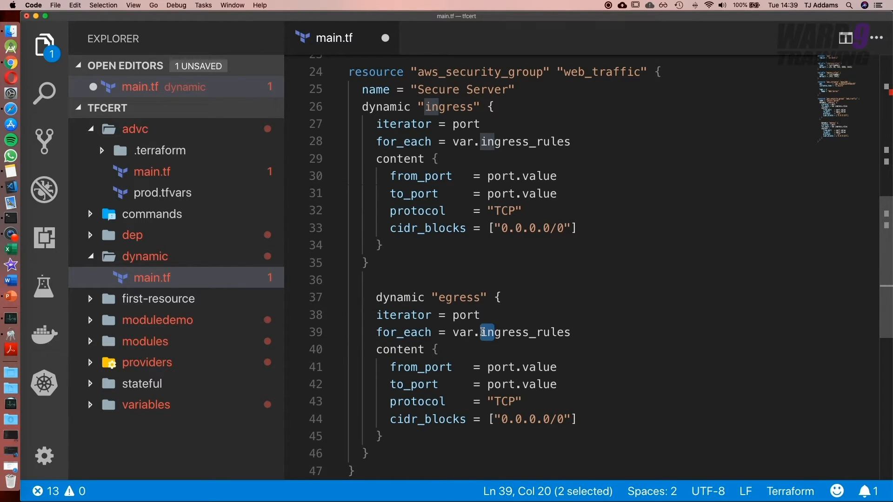
{"action": "type", "text": "e"}
Save, then add security_groups = [aws_security_group.web_traffic.name] on line 18 and save to format
{"action": "key", "text": "super+s"}
{"action": "scroll", "coordinate": [765, 404], "scroll_direction": "up", "scroll_amount": 10}
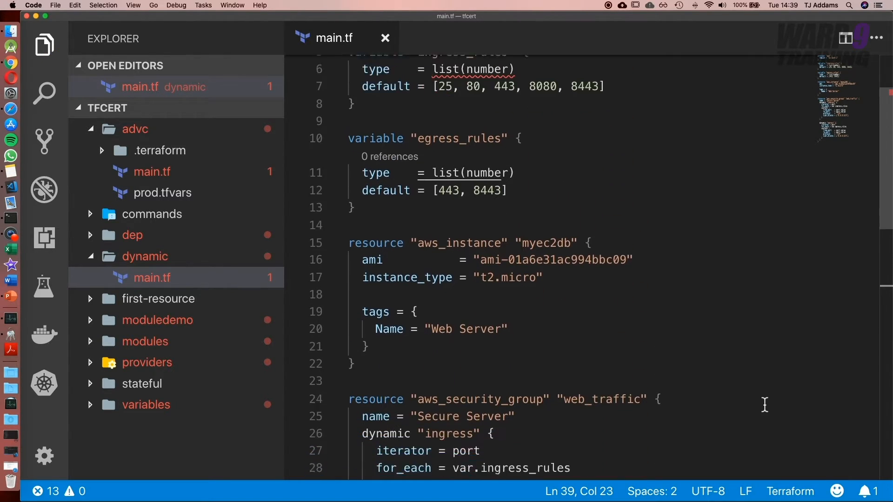
{"action": "scroll", "coordinate": [764, 404], "scroll_direction": "down", "scroll_amount": 1}
{"action": "left_click", "coordinate": [406, 292]}
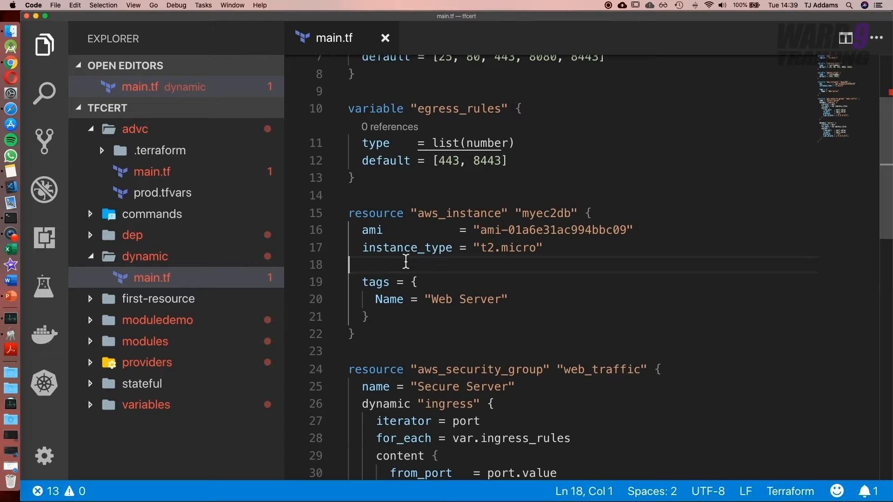
{"action": "type", "text": "se"}
{"action": "key", "text": "Tab"}
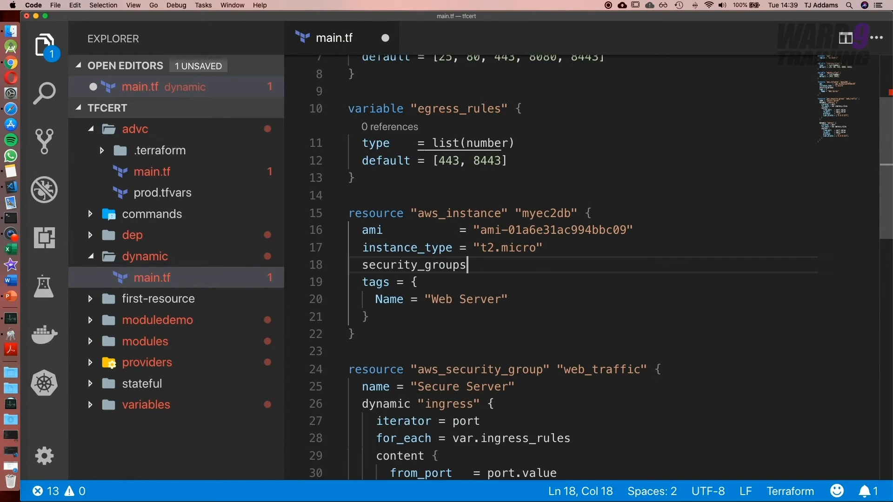
{"action": "type", "text": "= ["}
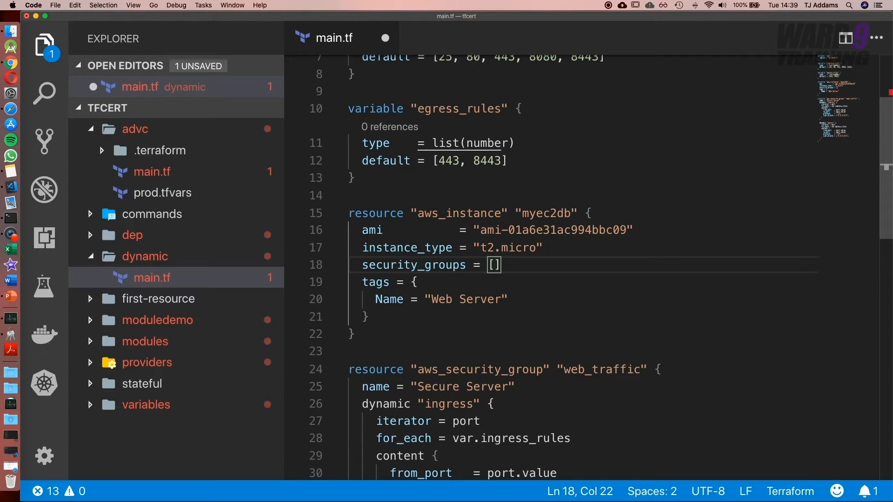
{"action": "type", "text": "aws"}
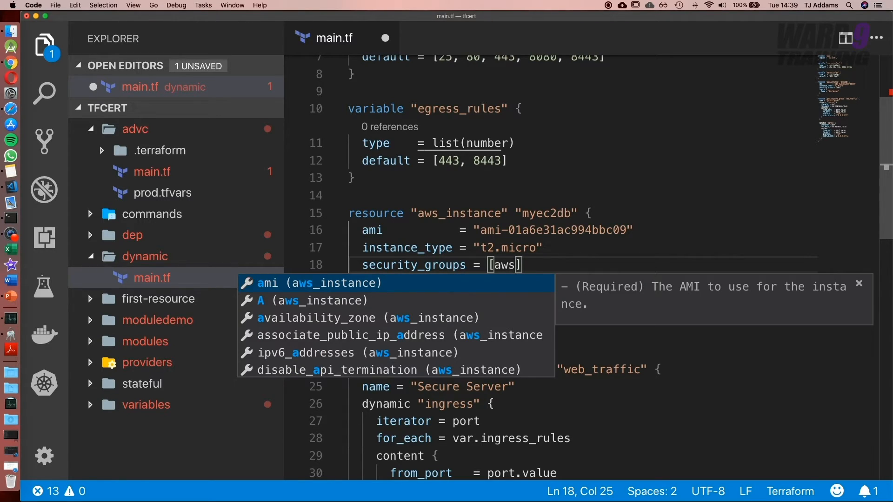
{"action": "type", "text": "_"}
{"action": "type", "text": "security"}
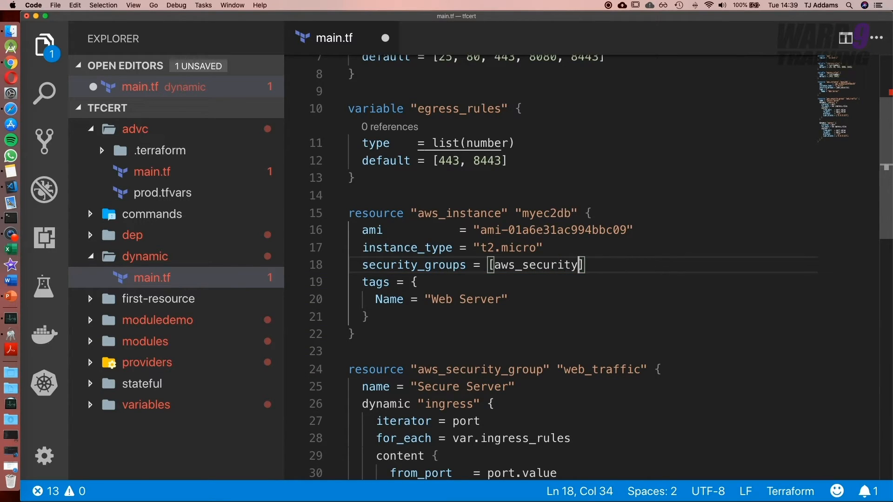
{"action": "type", "text": "_group"}
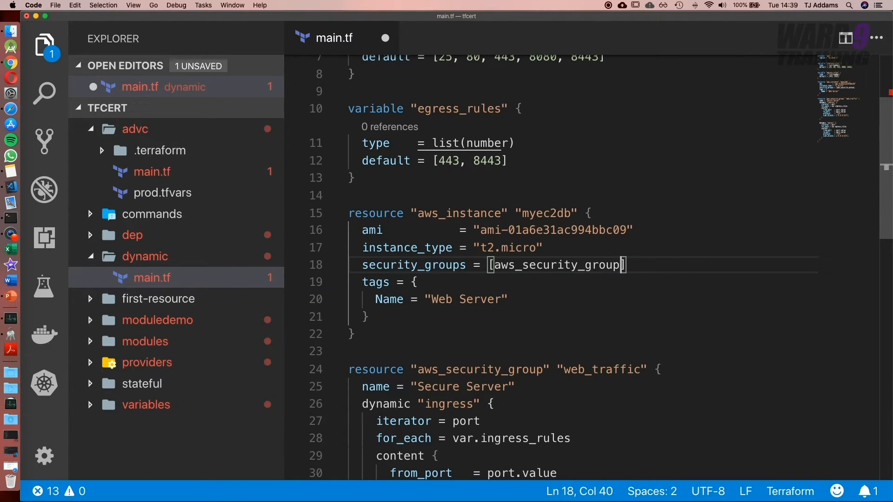
{"action": "type", "text": ".we"}
{"action": "type", "text": "b_traf"}
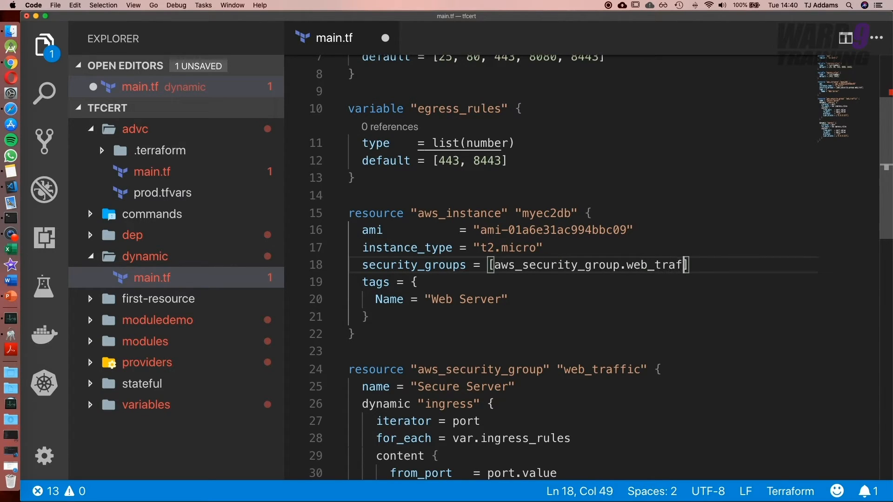
{"action": "type", "text": "fic."}
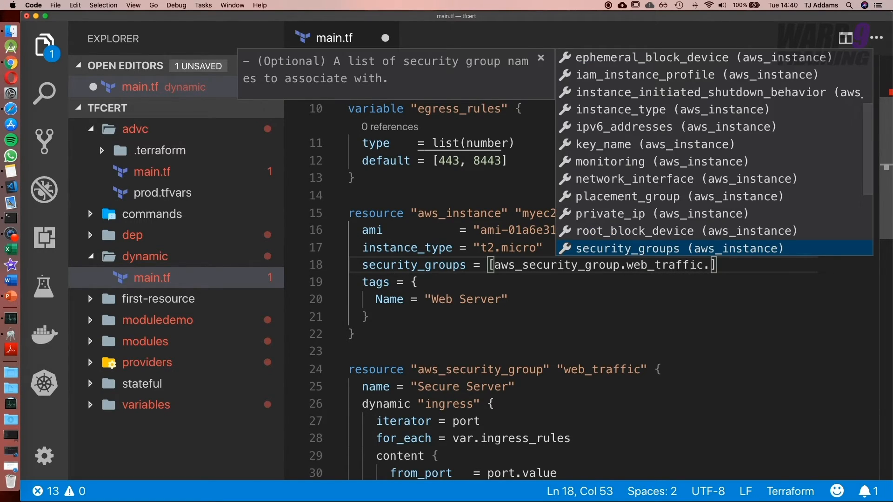
{"action": "type", "text": "name"}
{"action": "left_click", "coordinate": [730, 217]}
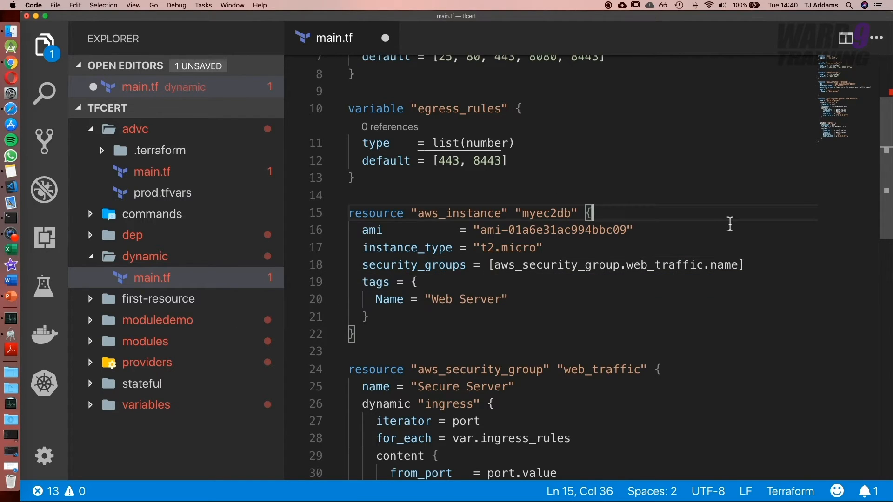
{"action": "key", "text": "super+s"}
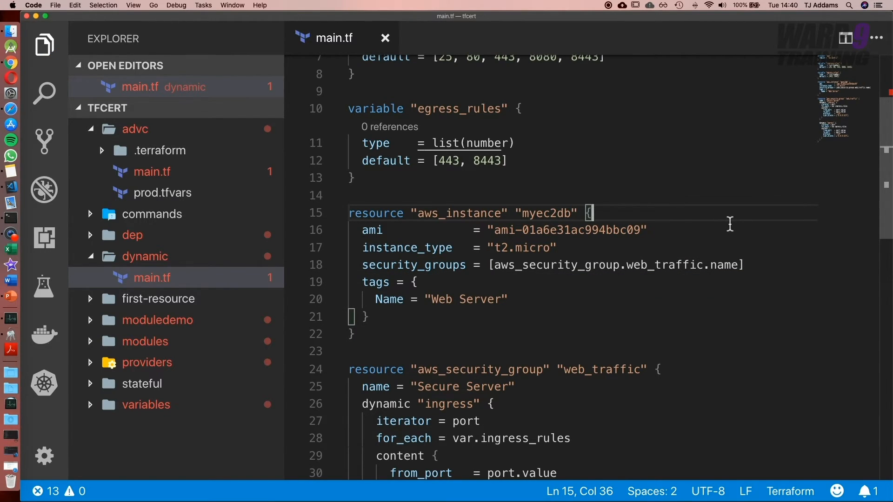
{"action": "scroll", "coordinate": [730, 224], "scroll_direction": "down", "scroll_amount": 3}
{"action": "scroll", "coordinate": [730, 224], "scroll_direction": "down", "scroll_amount": 3}
{"action": "scroll", "coordinate": [730, 223], "scroll_direction": "down", "scroll_amount": 3}
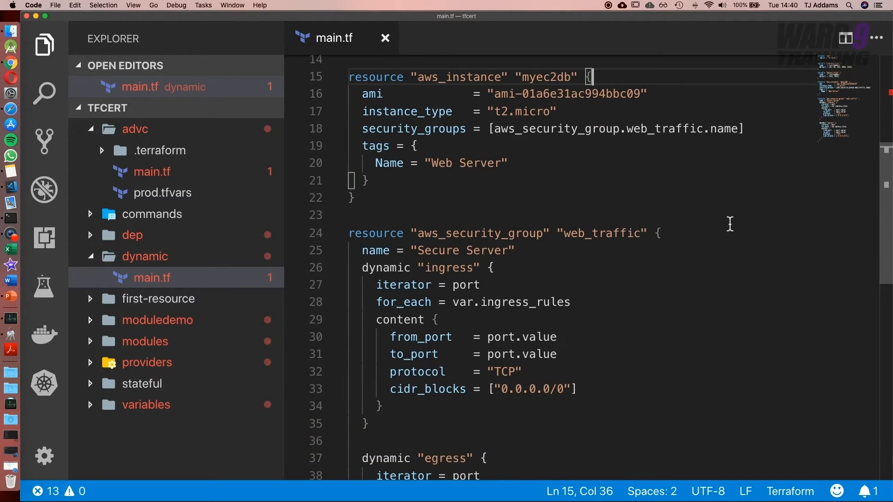
{"action": "scroll", "coordinate": [729, 224], "scroll_direction": "down", "scroll_amount": 1}
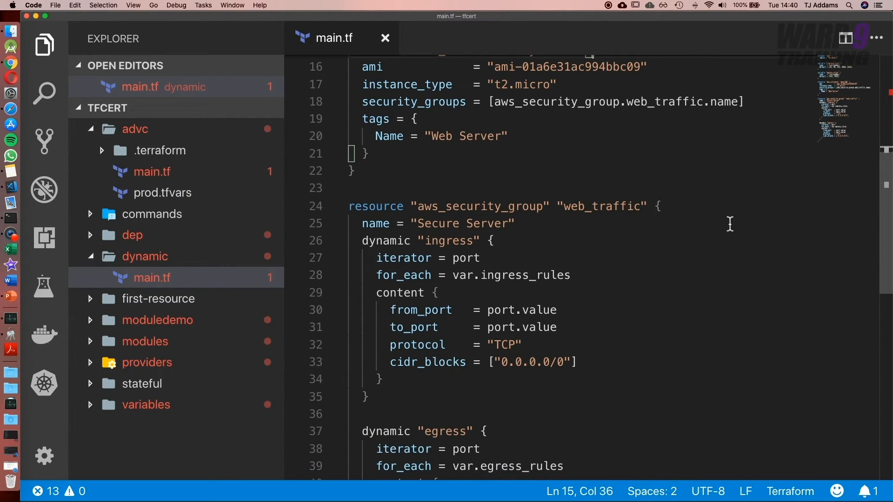
{"action": "scroll", "coordinate": [730, 224], "scroll_direction": "up", "scroll_amount": 3}
{"action": "scroll", "coordinate": [730, 224], "scroll_direction": "up", "scroll_amount": 2}
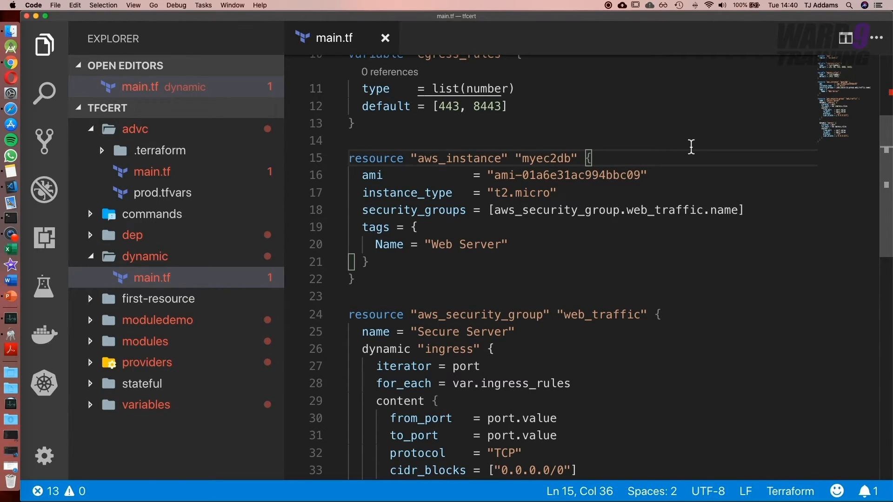
{"action": "scroll", "coordinate": [691, 147], "scroll_direction": "down", "scroll_amount": 1}
{"action": "scroll", "coordinate": [690, 147], "scroll_direction": "down", "scroll_amount": 5}
{"action": "scroll", "coordinate": [627, 132], "scroll_direction": "down", "scroll_amount": 4}
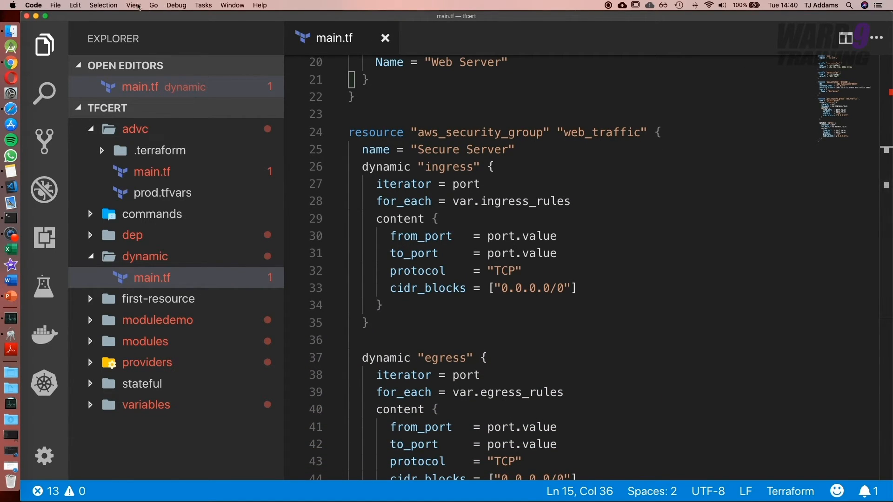
In the integrated terminal, change into the dynamic folder and clear the output
{"action": "left_click", "coordinate": [95, 129]}
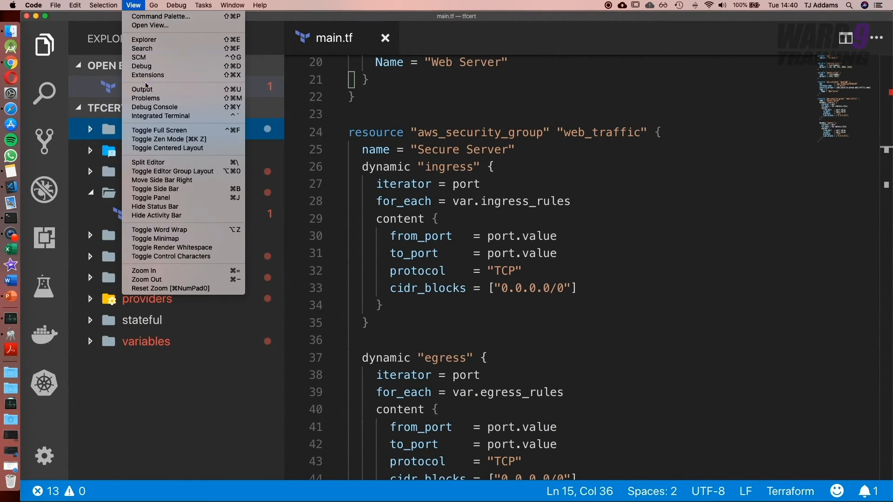
{"action": "key", "text": "Escape"}
{"action": "key", "text": "ctrl+grave"}
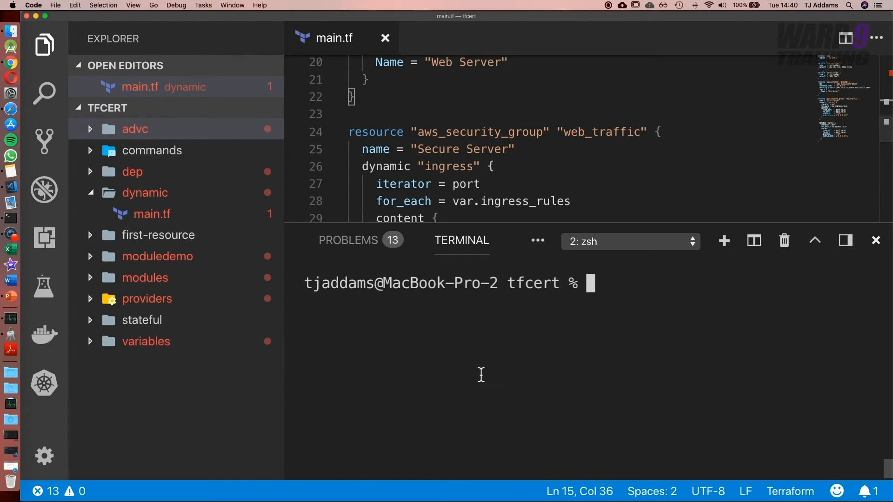
{"action": "type", "text": "cd d"}
{"action": "key", "text": "Tab"}
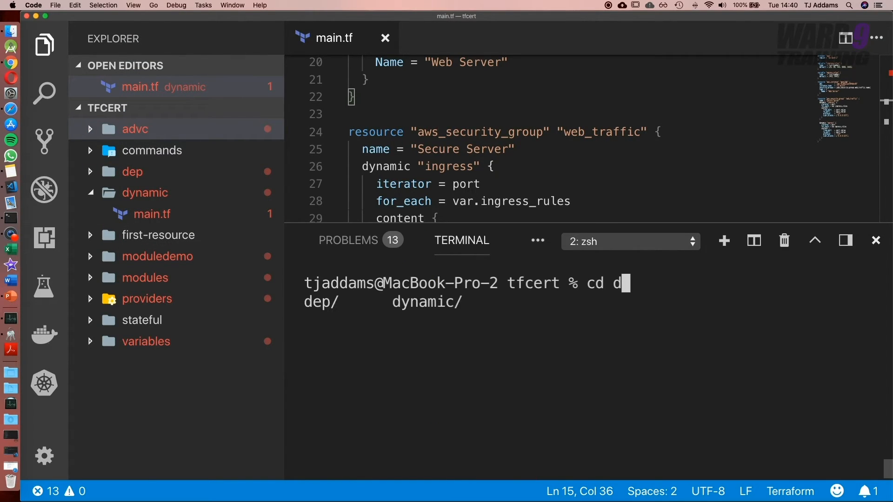
{"action": "type", "text": "y"}
{"action": "key", "text": "Tab"}
{"action": "key", "text": "Return"}
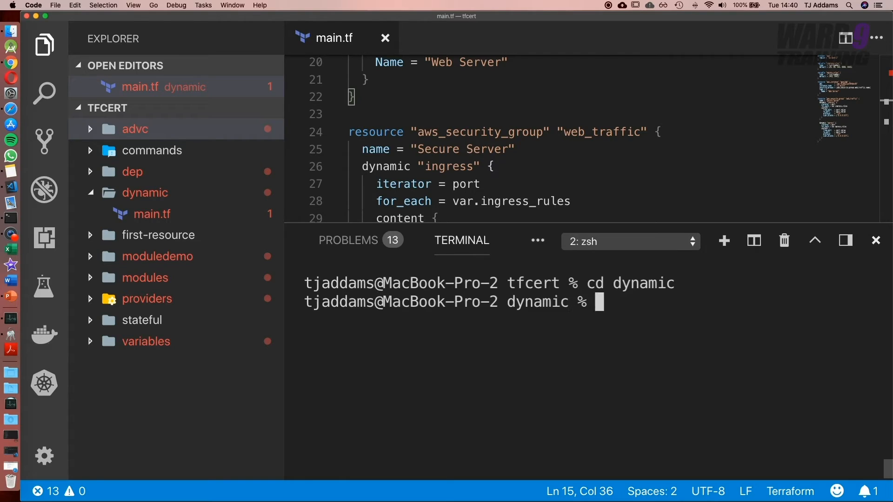
{"action": "type", "text": "clear"}
{"action": "key", "text": "Return"}
{"action": "type", "text": "t"}
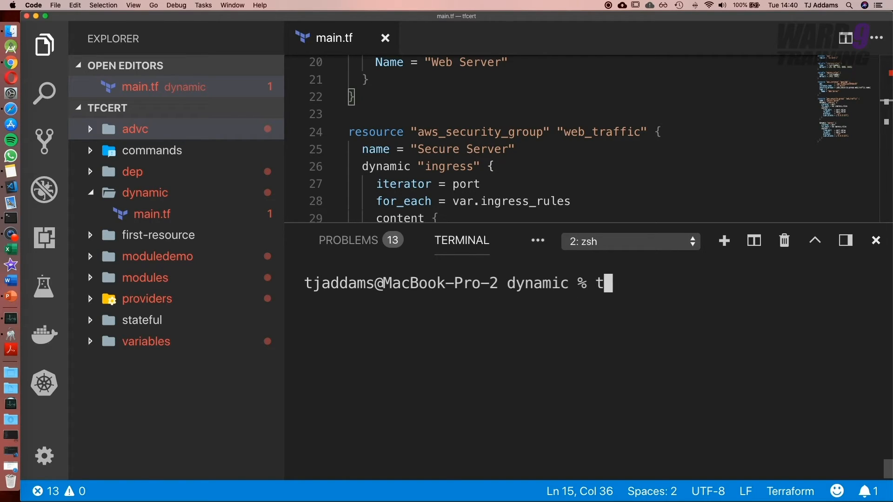
{"action": "type", "text": "erraform i"}
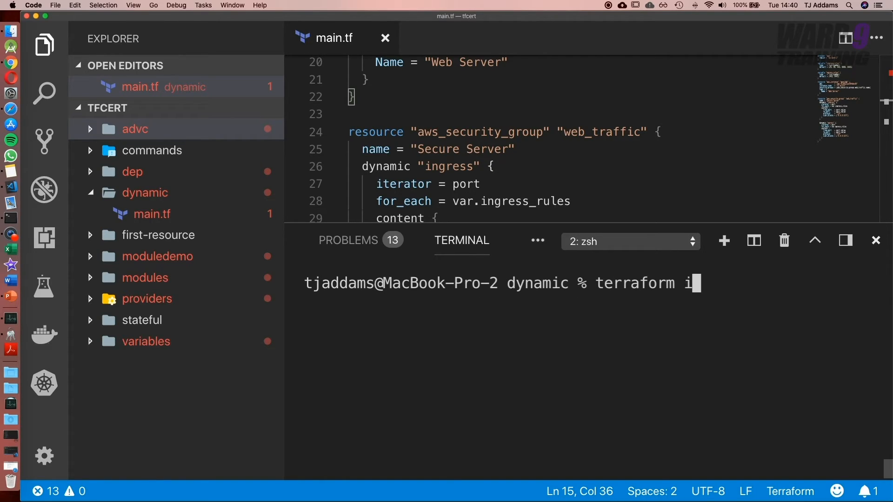
{"action": "type", "text": "nit"}
Run terraform init to download the AWS provider, then clear the init output
{"action": "key", "text": "Return"}
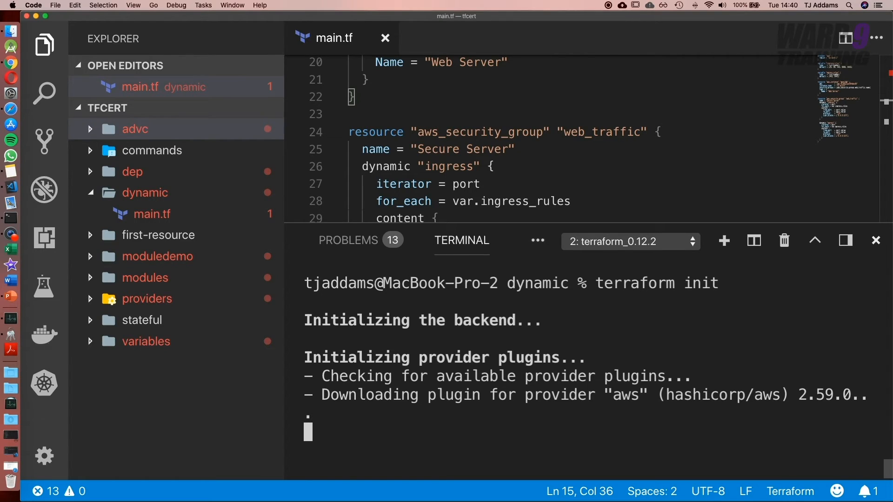
{"action": "type", "text": "cle"}
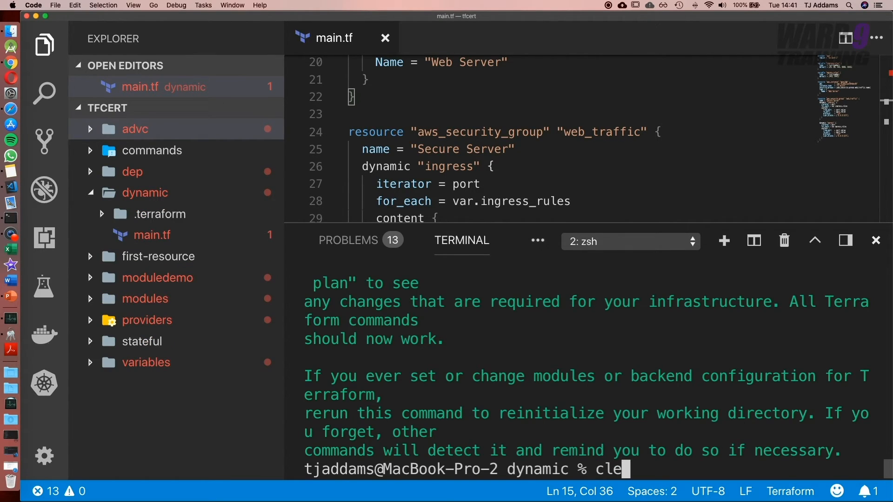
{"action": "type", "text": "ar"}
{"action": "key", "text": "Return"}
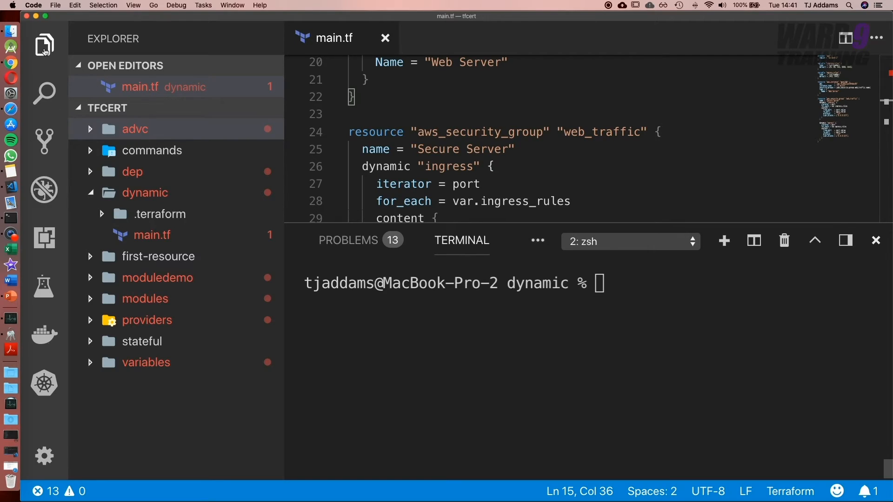
Hide the Explorer, run terraform plan and enlarge the terminal to review the 2 resources to add
{"action": "left_click", "coordinate": [44, 46]}
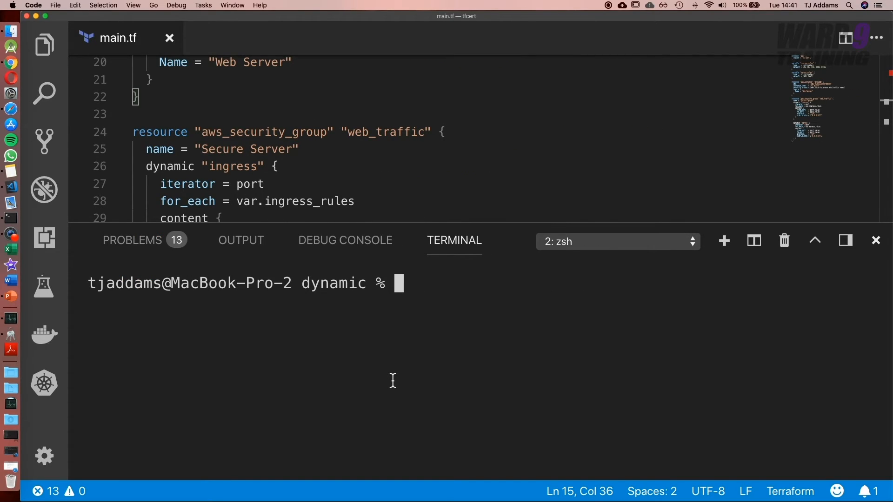
{"action": "type", "text": "terra"}
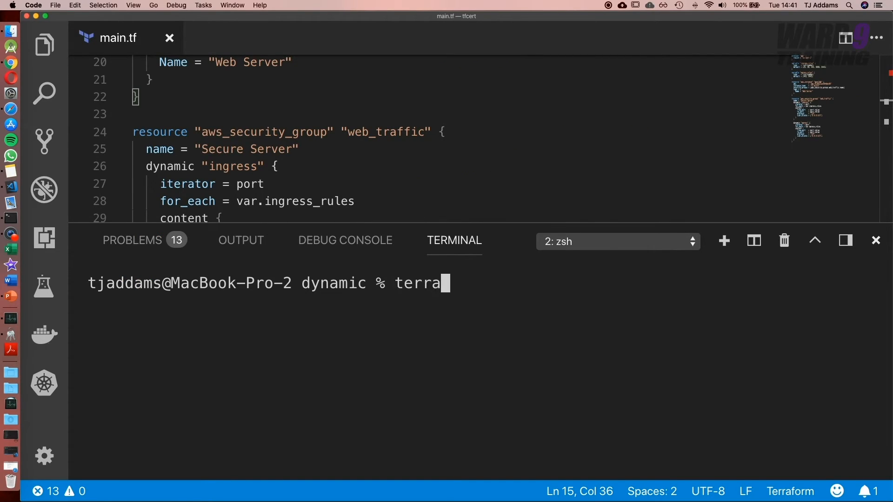
{"action": "type", "text": "form plan"}
{"action": "key", "text": "Return"}
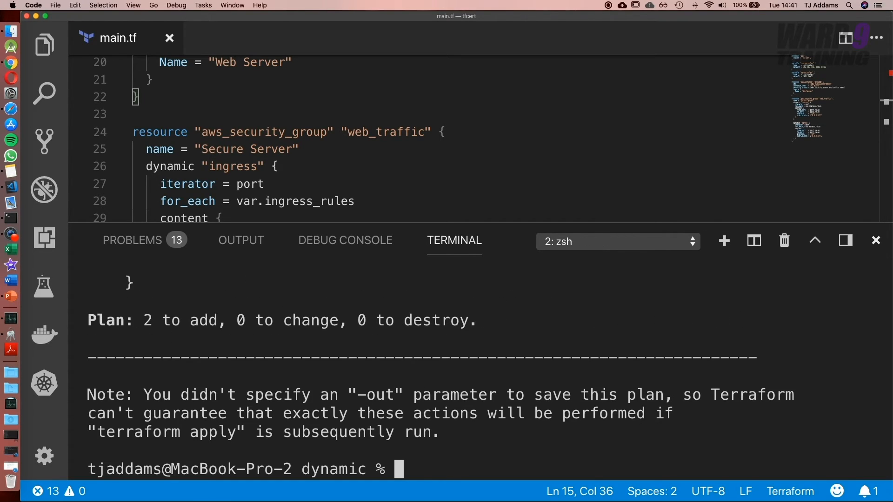
{"action": "left_click_drag", "start_coordinate": [499, 223], "coordinate": [507, 106]}
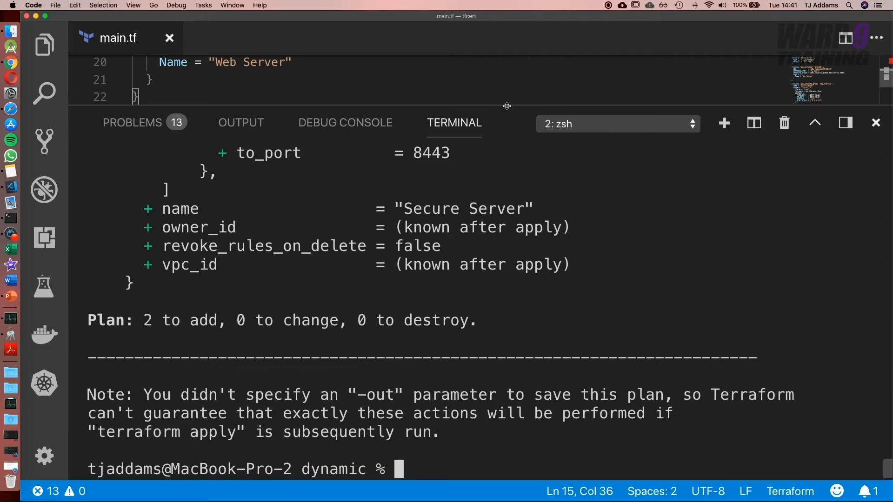
{"action": "scroll", "coordinate": [433, 272], "scroll_direction": "up", "scroll_amount": 5}
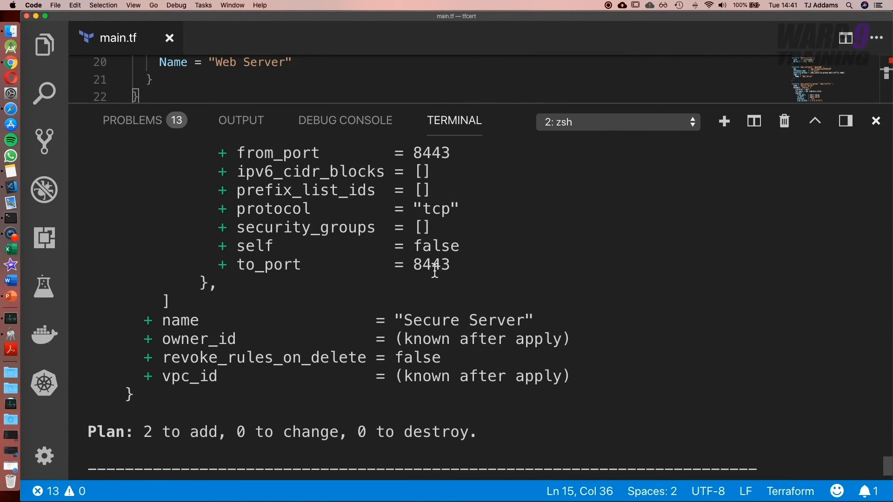
{"action": "scroll", "coordinate": [433, 272], "scroll_direction": "up", "scroll_amount": 3}
{"action": "scroll", "coordinate": [433, 272], "scroll_direction": "up", "scroll_amount": 3}
{"action": "scroll", "coordinate": [433, 272], "scroll_direction": "up", "scroll_amount": 3}
{"action": "scroll", "coordinate": [433, 273], "scroll_direction": "up", "scroll_amount": 3}
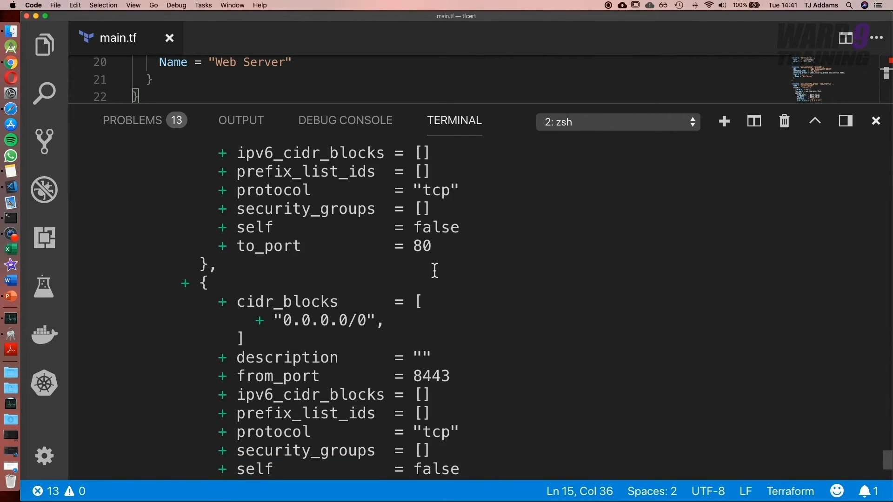
{"action": "scroll", "coordinate": [433, 272], "scroll_direction": "up", "scroll_amount": 3}
{"action": "scroll", "coordinate": [433, 272], "scroll_direction": "up", "scroll_amount": 3}
{"action": "scroll", "coordinate": [433, 272], "scroll_direction": "up", "scroll_amount": 1}
{"action": "scroll", "coordinate": [433, 272], "scroll_direction": "up", "scroll_amount": 2}
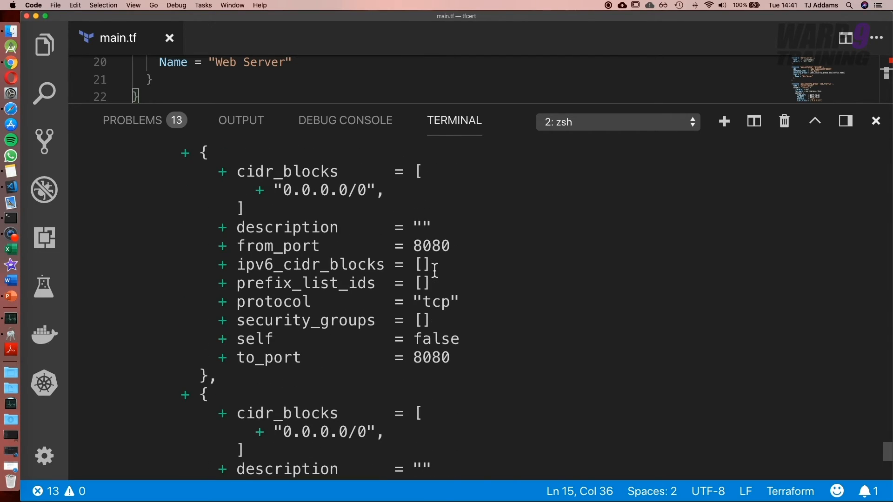
{"action": "scroll", "coordinate": [433, 272], "scroll_direction": "up", "scroll_amount": 3}
{"action": "scroll", "coordinate": [433, 272], "scroll_direction": "up", "scroll_amount": 3}
{"action": "scroll", "coordinate": [391, 293], "scroll_direction": "up", "scroll_amount": 3}
{"action": "scroll", "coordinate": [356, 314], "scroll_direction": "up", "scroll_amount": 2}
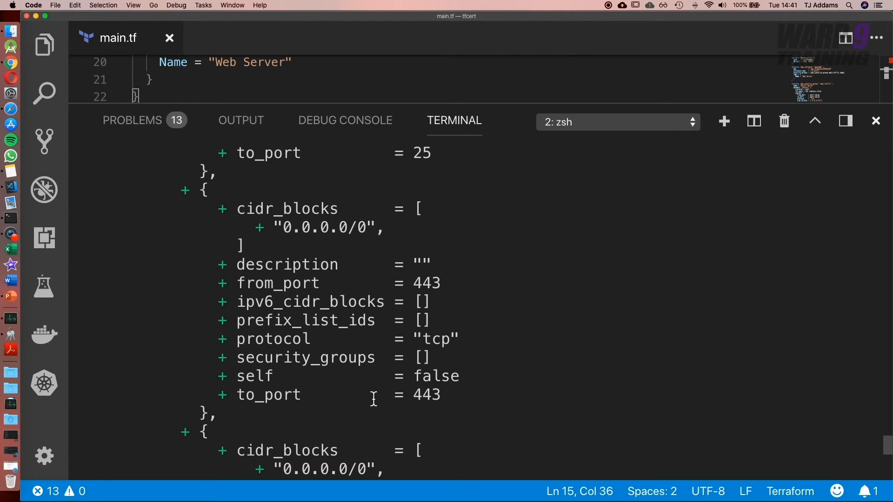
{"action": "scroll", "coordinate": [337, 261], "scroll_direction": "up", "scroll_amount": 2}
{"action": "scroll", "coordinate": [337, 261], "scroll_direction": "up", "scroll_amount": 2}
{"action": "scroll", "coordinate": [337, 261], "scroll_direction": "up", "scroll_amount": 3}
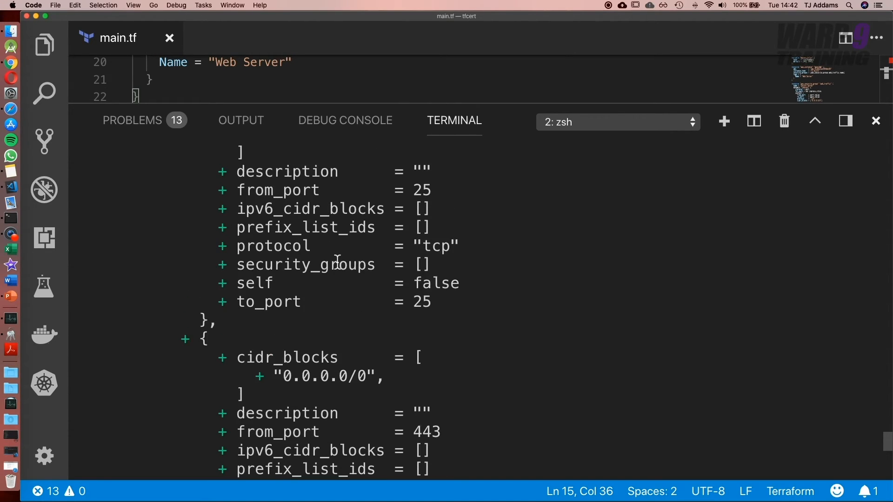
{"action": "scroll", "coordinate": [337, 260], "scroll_direction": "up", "scroll_amount": 2}
{"action": "scroll", "coordinate": [337, 260], "scroll_direction": "up", "scroll_amount": 3}
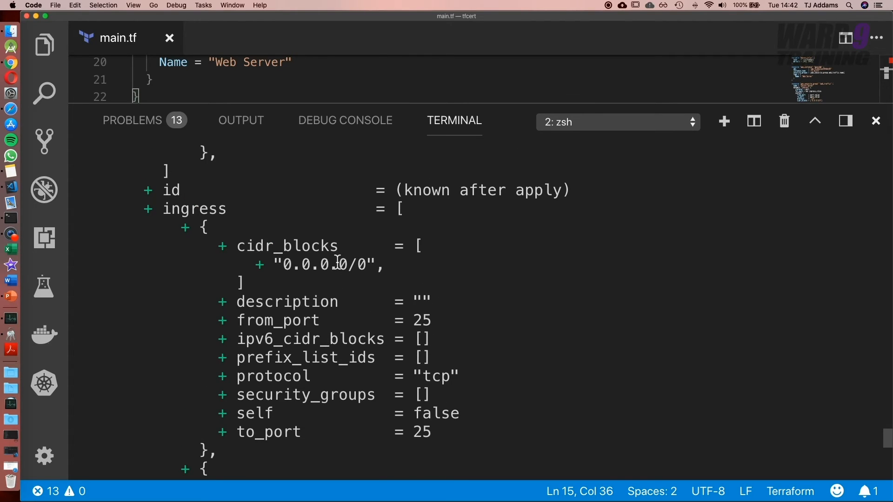
{"action": "key", "text": "ctrl+grave"}
{"action": "scroll", "coordinate": [180, 270], "scroll_direction": "up", "scroll_amount": 2}
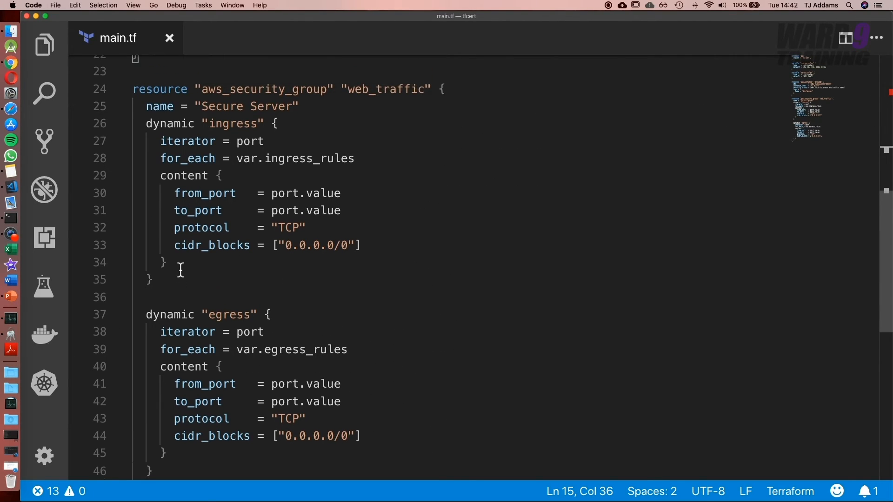
{"action": "scroll", "coordinate": [180, 271], "scroll_direction": "up", "scroll_amount": 1}
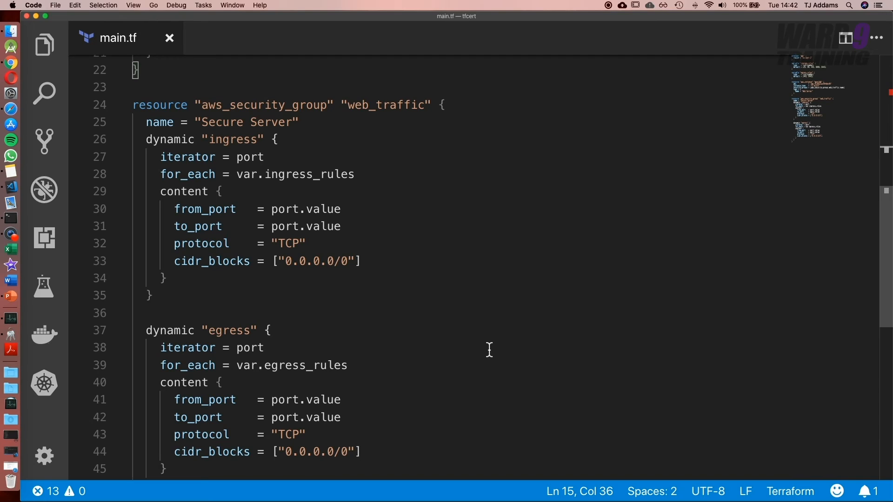
{"action": "scroll", "coordinate": [489, 350], "scroll_direction": "up", "scroll_amount": 10}
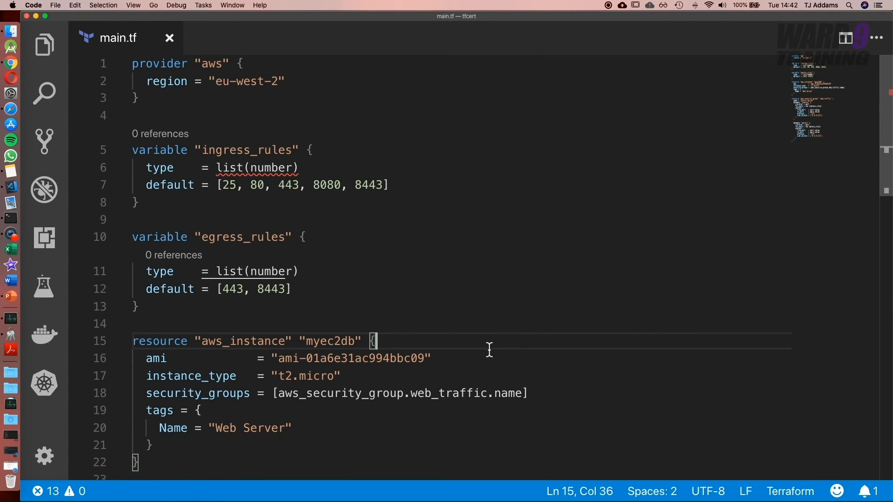
{"action": "scroll", "coordinate": [489, 350], "scroll_direction": "down", "scroll_amount": 5}
{"action": "scroll", "coordinate": [488, 350], "scroll_direction": "down", "scroll_amount": 5}
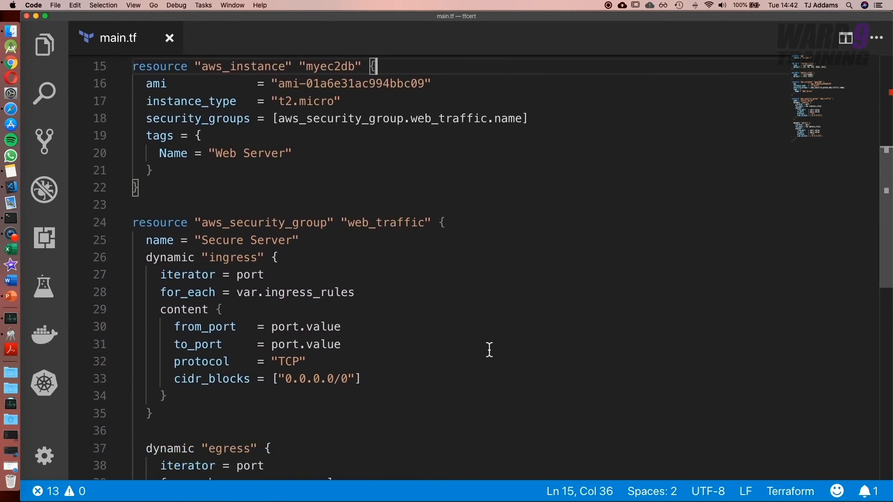
{"action": "scroll", "coordinate": [489, 351], "scroll_direction": "down", "scroll_amount": 4}
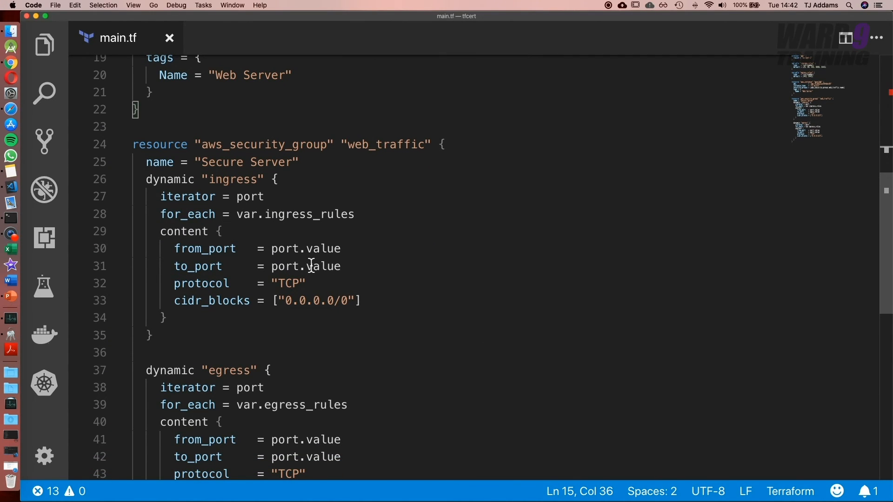
{"action": "scroll", "coordinate": [310, 266], "scroll_direction": "up", "scroll_amount": 5}
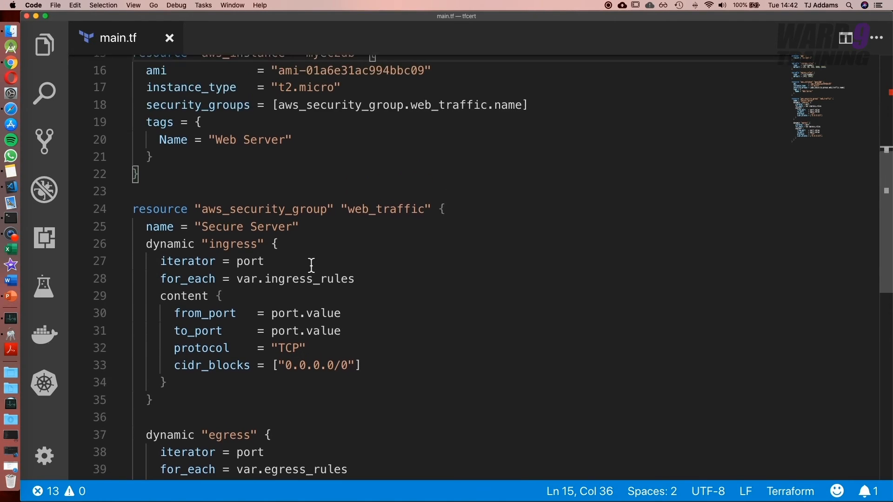
{"action": "scroll", "coordinate": [310, 266], "scroll_direction": "up", "scroll_amount": 5}
{"action": "scroll", "coordinate": [310, 265], "scroll_direction": "up", "scroll_amount": 5}
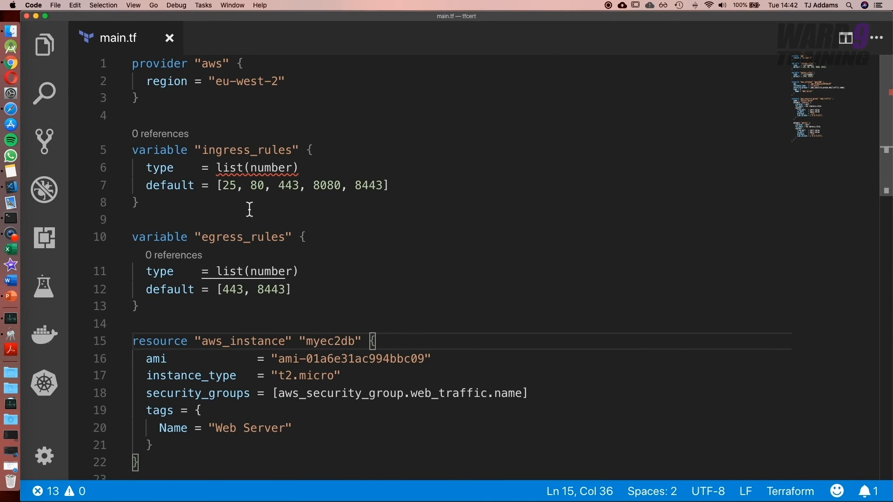
{"action": "scroll", "coordinate": [249, 209], "scroll_direction": "down", "scroll_amount": 4}
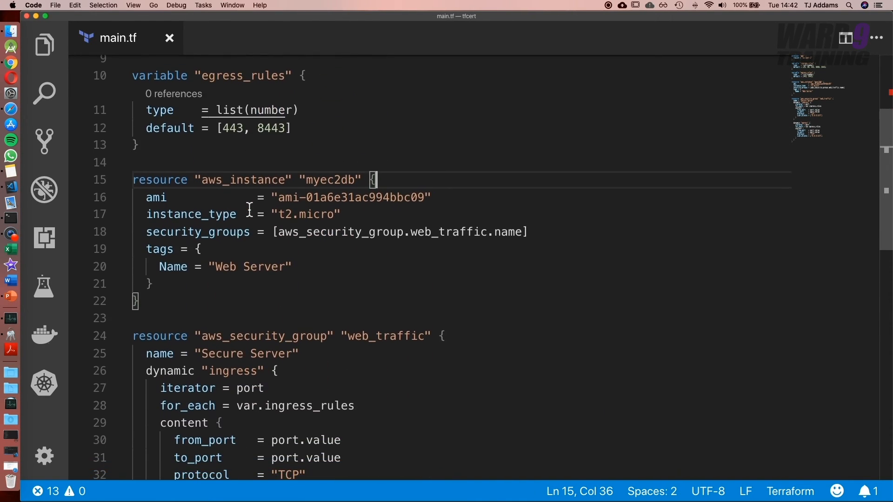
{"action": "scroll", "coordinate": [249, 210], "scroll_direction": "down", "scroll_amount": 2}
{"action": "scroll", "coordinate": [249, 210], "scroll_direction": "down", "scroll_amount": 3}
{"action": "scroll", "coordinate": [249, 209], "scroll_direction": "down", "scroll_amount": 1}
{"action": "scroll", "coordinate": [249, 209], "scroll_direction": "down", "scroll_amount": 2}
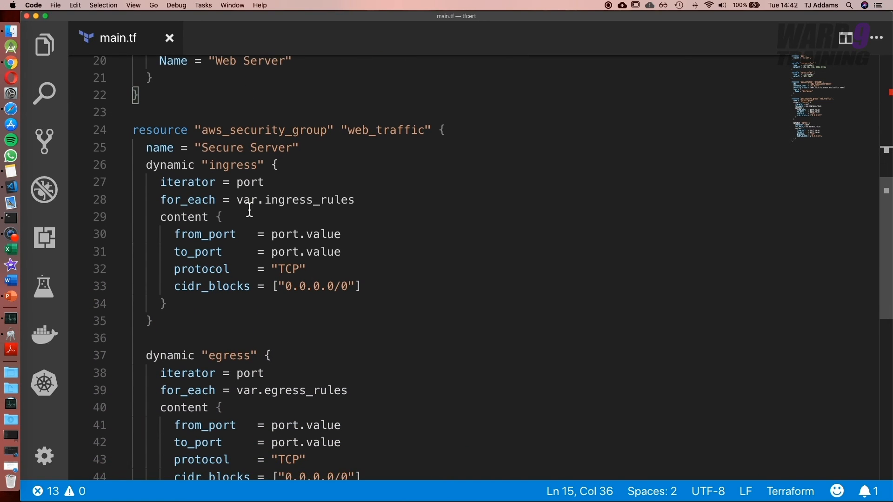
{"action": "scroll", "coordinate": [250, 210], "scroll_direction": "down", "scroll_amount": 1}
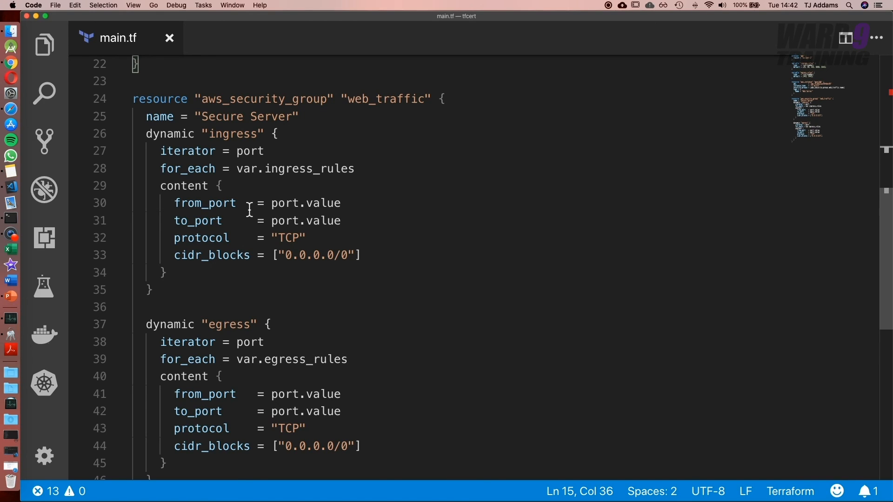
{"action": "scroll", "coordinate": [249, 209], "scroll_direction": "down", "scroll_amount": 5}
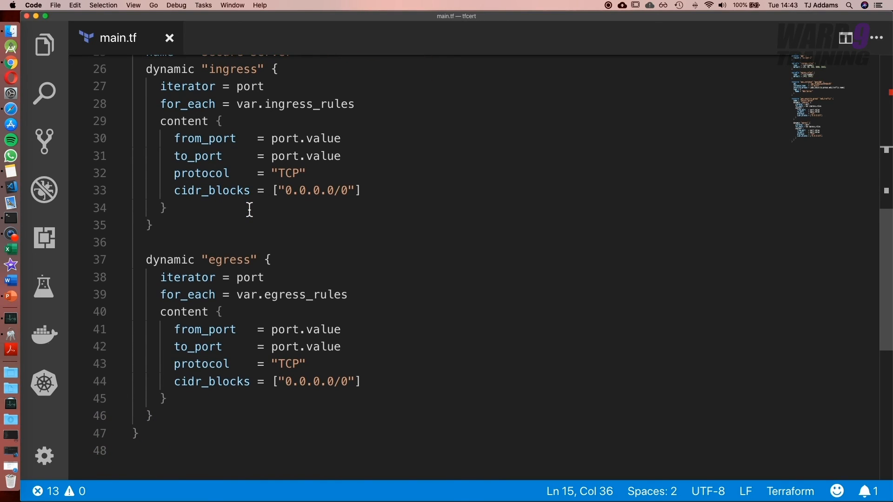